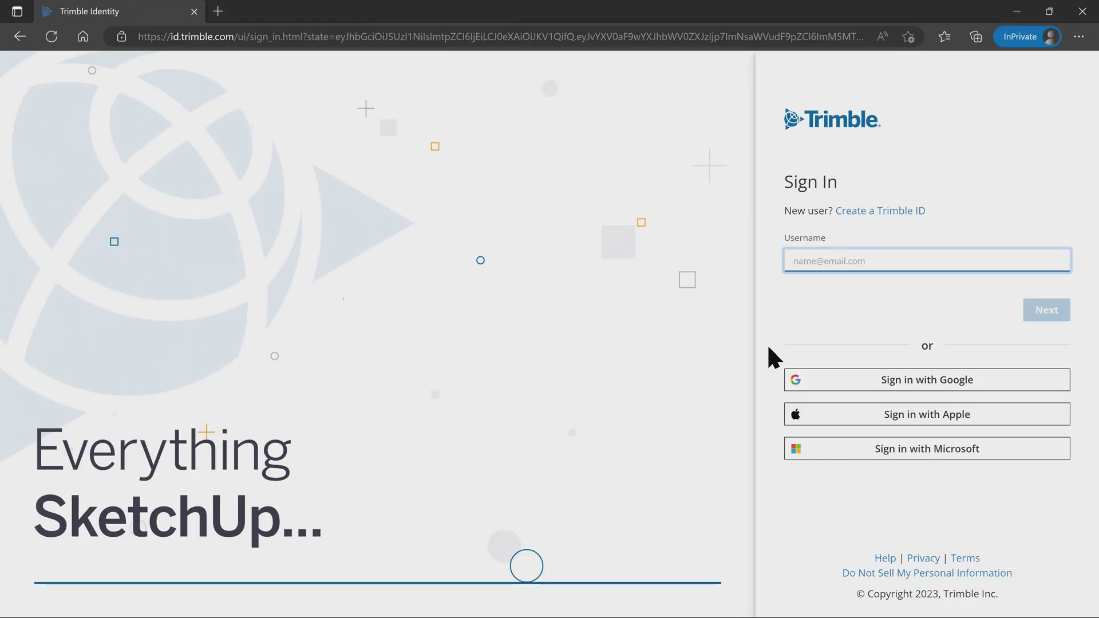
- Sign in to Trimble Identity with the saved Google account and password, then accept the terms
{"action": "left_click", "coordinate": [836, 380]}
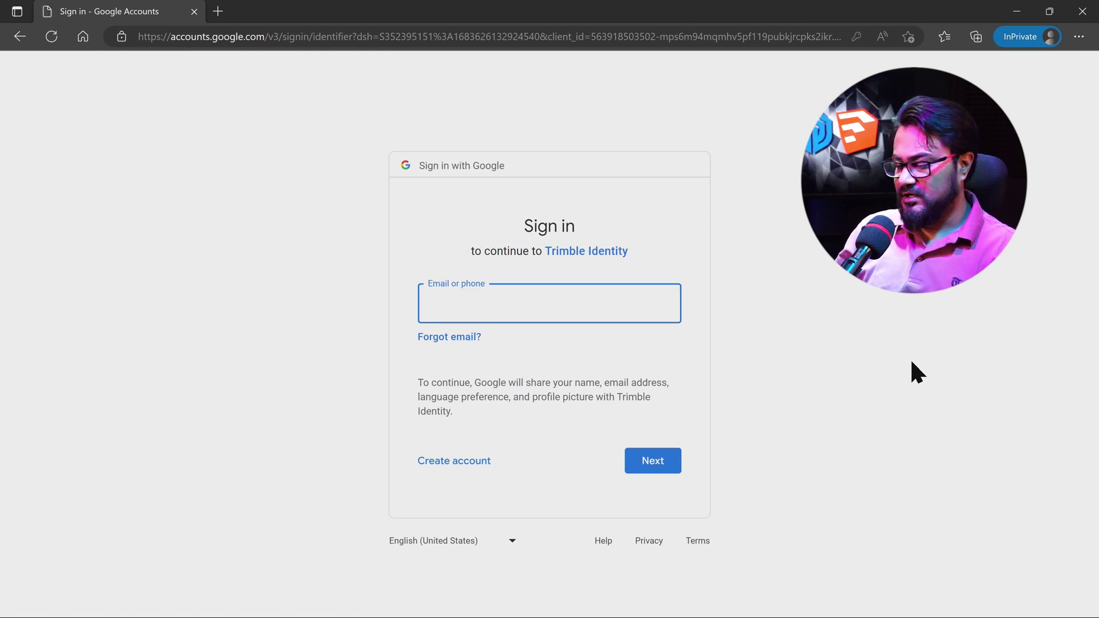
{"action": "type", "text": "sz"}
{"action": "key", "text": "Down"}
{"action": "key", "text": "Return"}
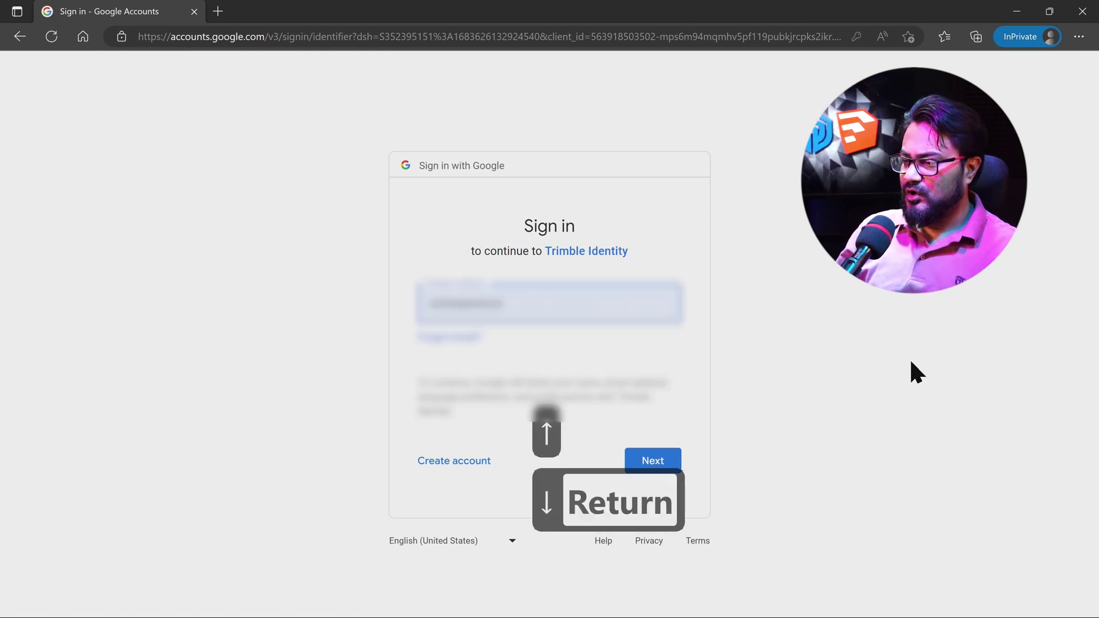
{"action": "key", "text": "Return"}
{"action": "type", "text": "s"}
{"action": "key", "text": "Return"}
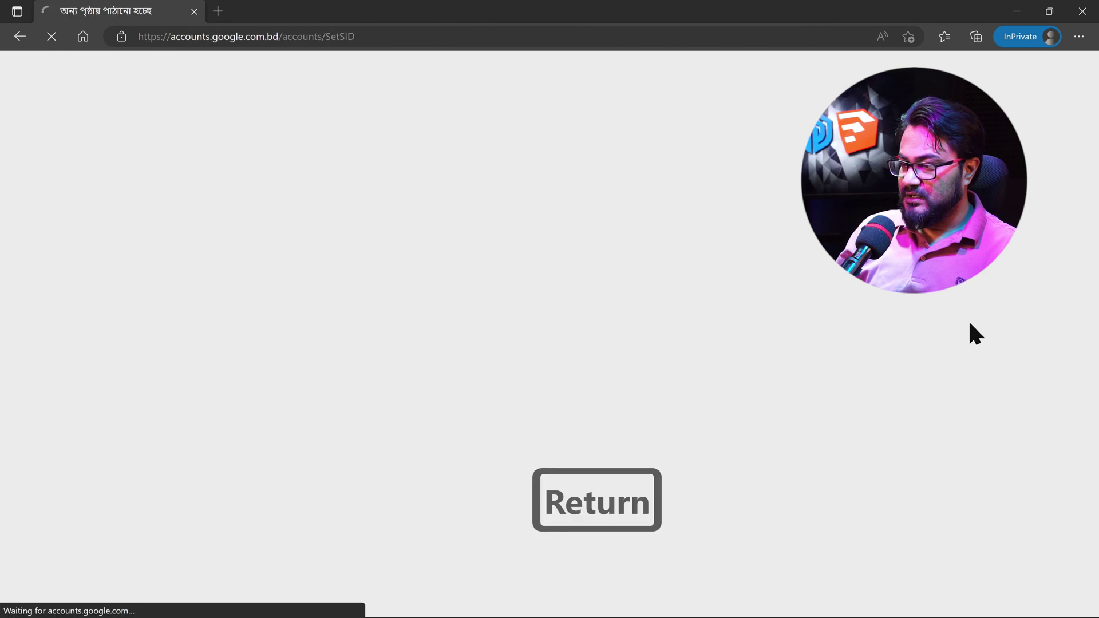
{"action": "left_click", "coordinate": [388, 328]}
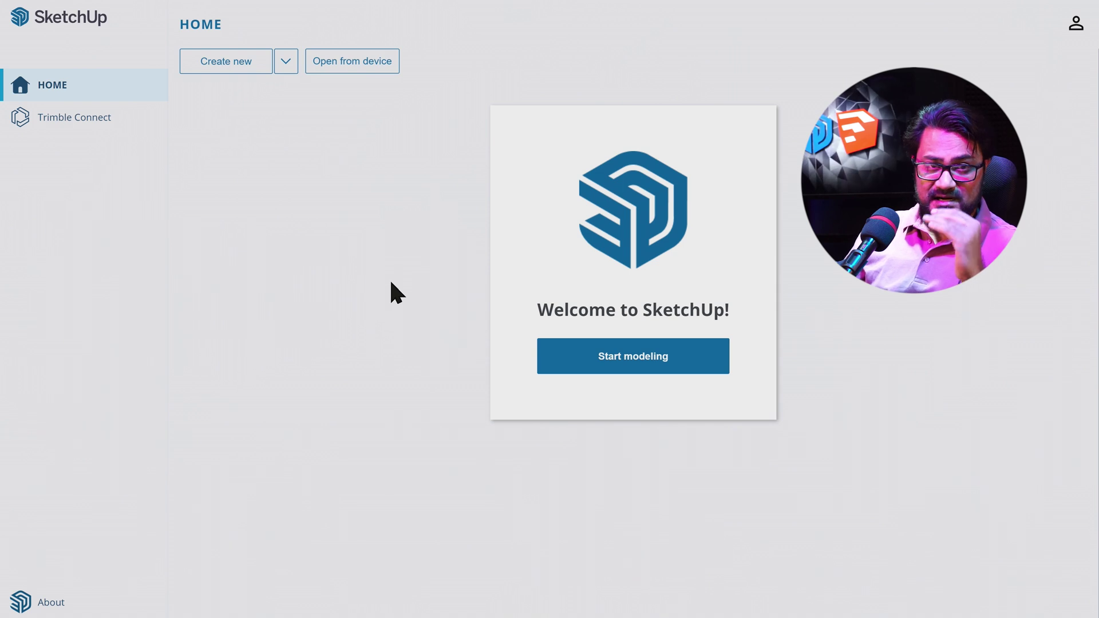
- Open the unit-template list beside Create new to start a new model
{"action": "left_click", "coordinate": [286, 63]}
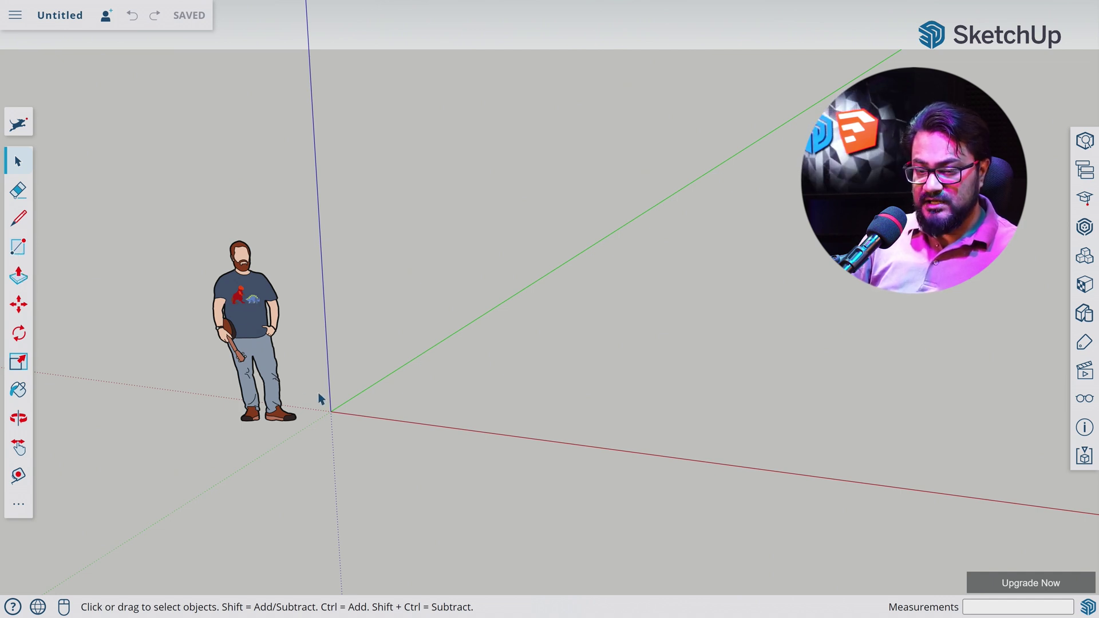
- Draw a rectangle from the origin to an opposite corner beside the figure
{"action": "key", "text": "r"}
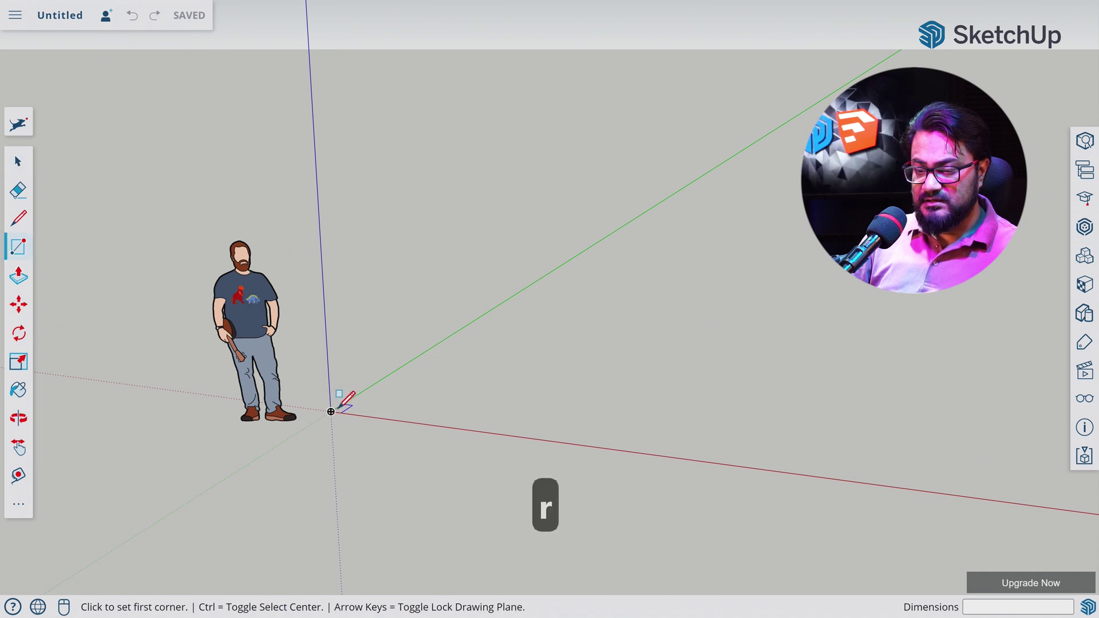
{"action": "left_click", "coordinate": [331, 411]}
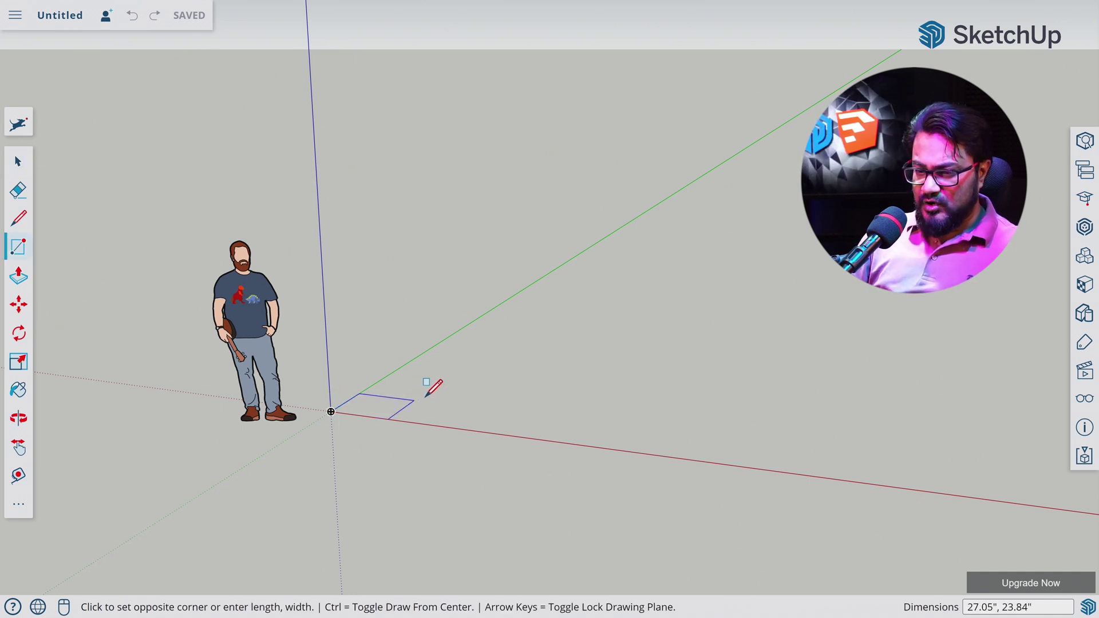
{"action": "left_click", "coordinate": [513, 356]}
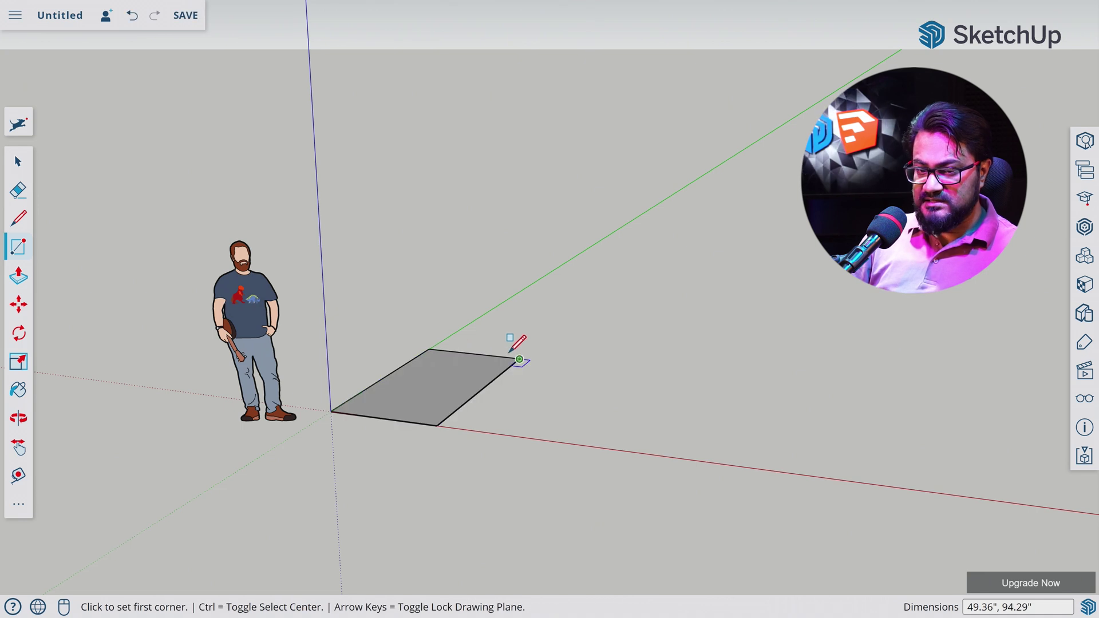
- Push the rectangle face upward into a tall box
{"action": "key", "text": "p"}
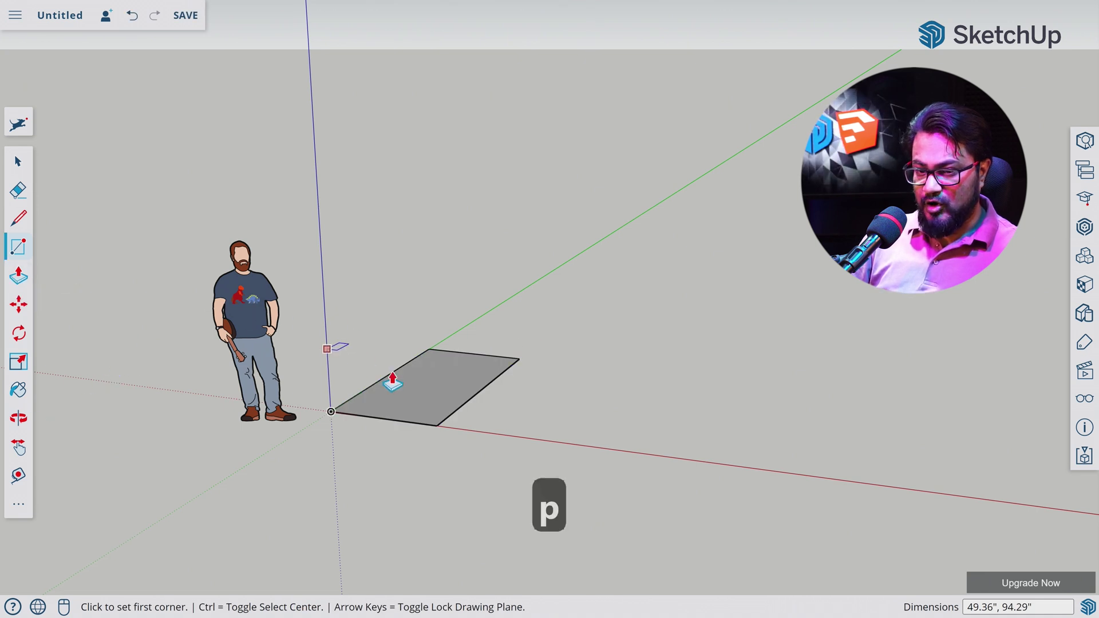
{"action": "left_click", "coordinate": [419, 398]}
{"action": "left_click", "coordinate": [400, 233]}
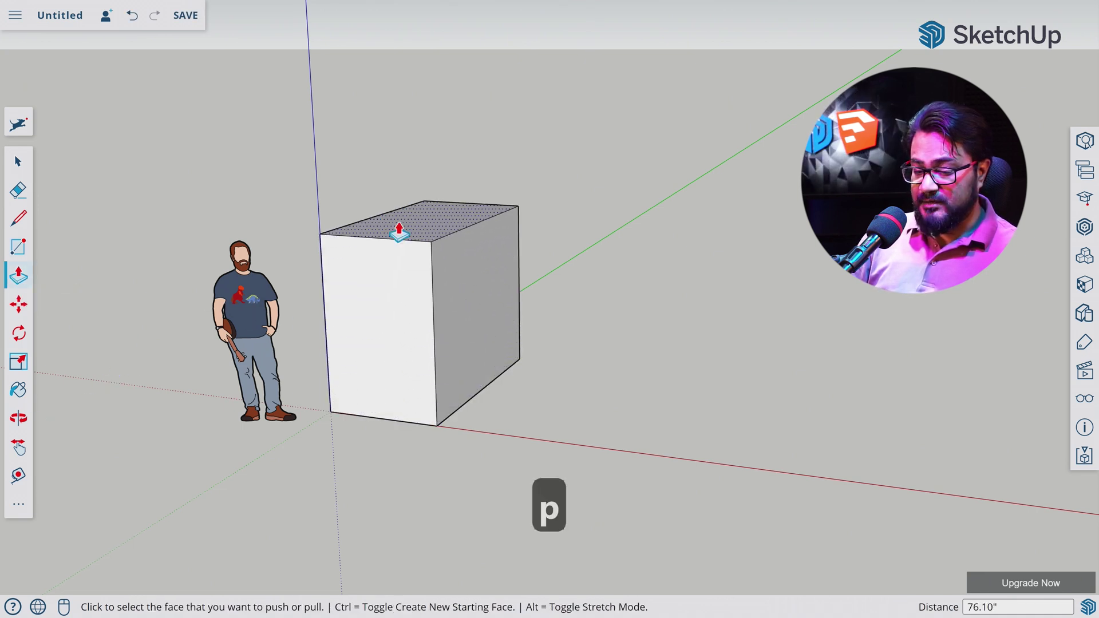
{"action": "scroll", "coordinate": [527, 306], "scroll_direction": "up", "scroll_amount": 2}
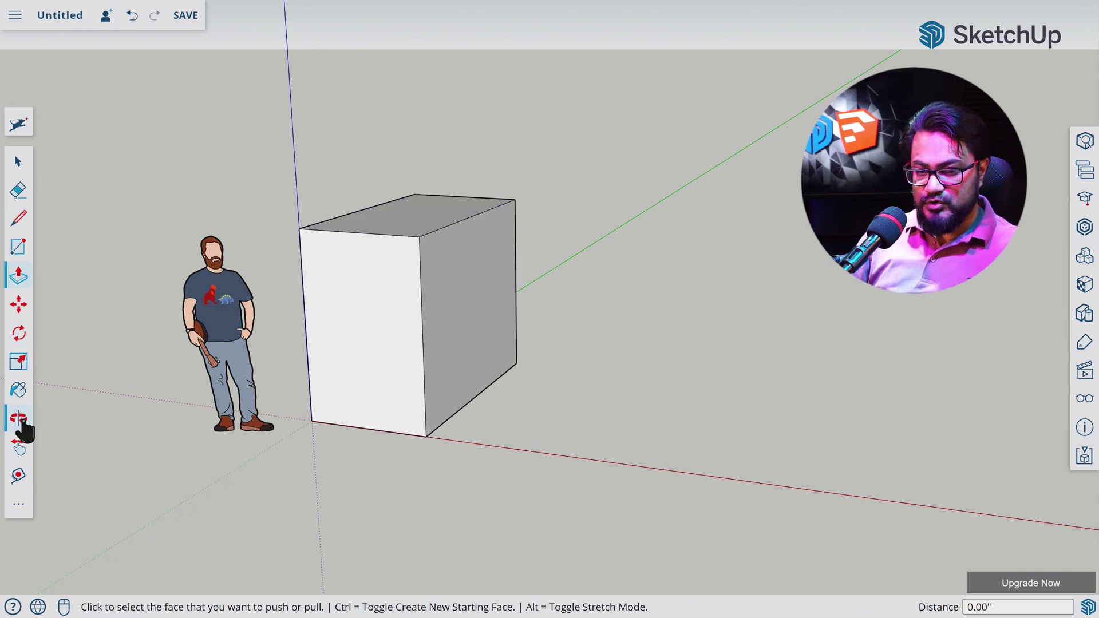
- Orbit around the box and zoom in and out to inspect it
{"action": "key", "text": "o"}
{"action": "left_click_drag", "start_coordinate": [528, 396], "coordinate": [525, 346]}
{"action": "scroll", "coordinate": [525, 346], "scroll_direction": "up", "scroll_amount": 5}
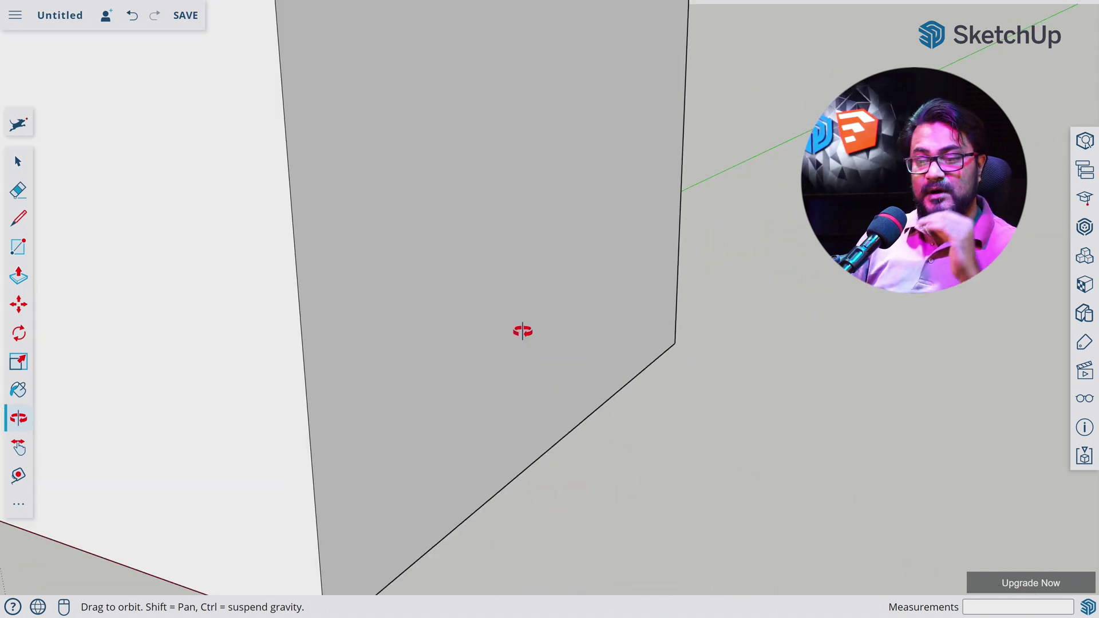
{"action": "scroll", "coordinate": [523, 331], "scroll_direction": "down", "scroll_amount": 5}
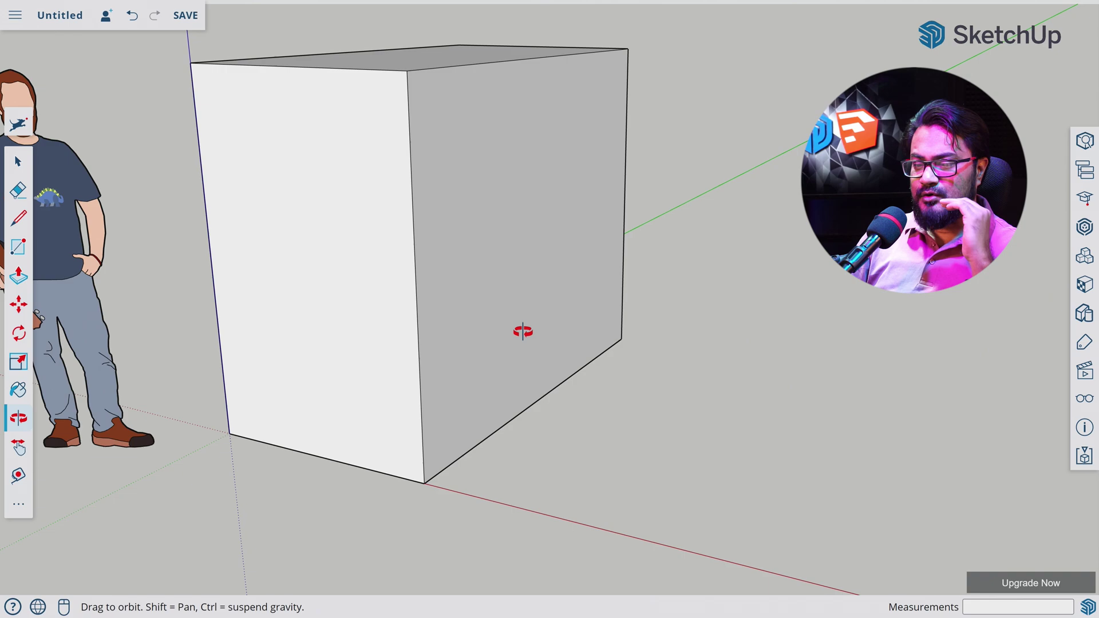
{"action": "scroll", "coordinate": [523, 331], "scroll_direction": "down", "scroll_amount": 5}
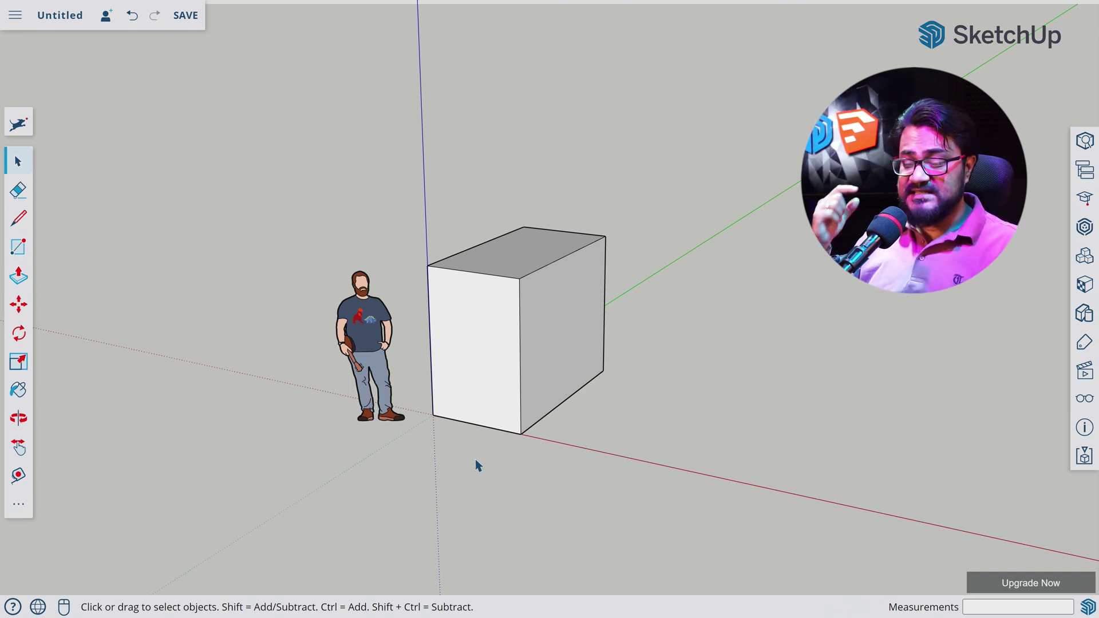
- Cycle through the Rectangle, Push/Pull and Orbit shortcuts while orbiting and zooming the box
{"action": "key", "text": "r"}
{"action": "key", "text": "p"}
{"action": "key", "text": "o"}
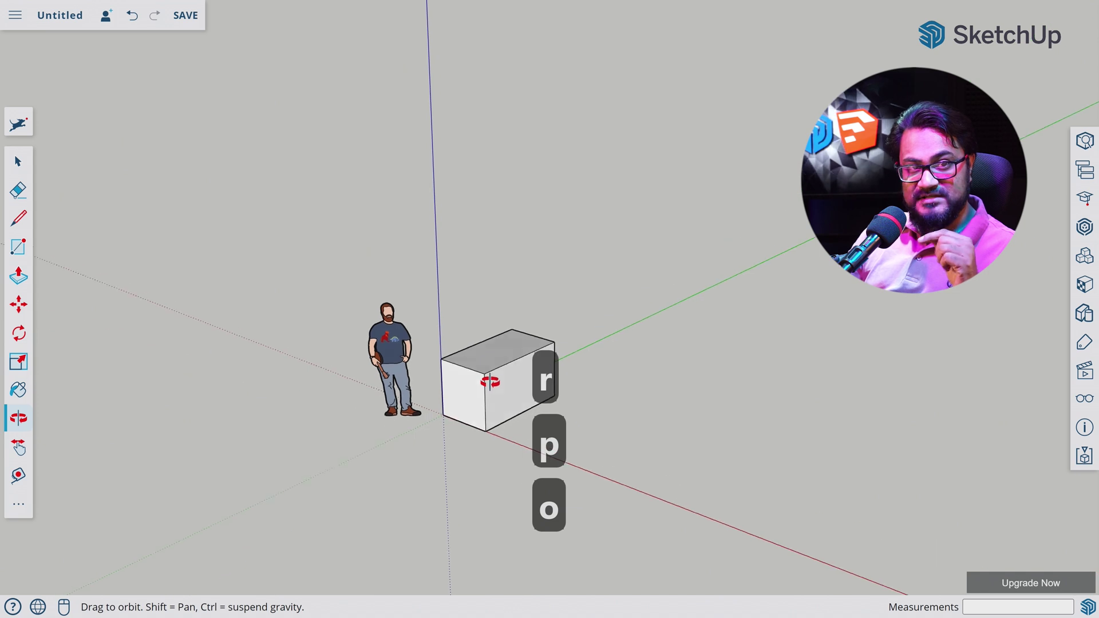
{"action": "left_click_drag", "start_coordinate": [493, 380], "coordinate": [424, 322]}
{"action": "scroll", "coordinate": [520, 399], "scroll_direction": "up", "scroll_amount": 3}
{"action": "scroll", "coordinate": [459, 322], "scroll_direction": "down", "scroll_amount": 5}
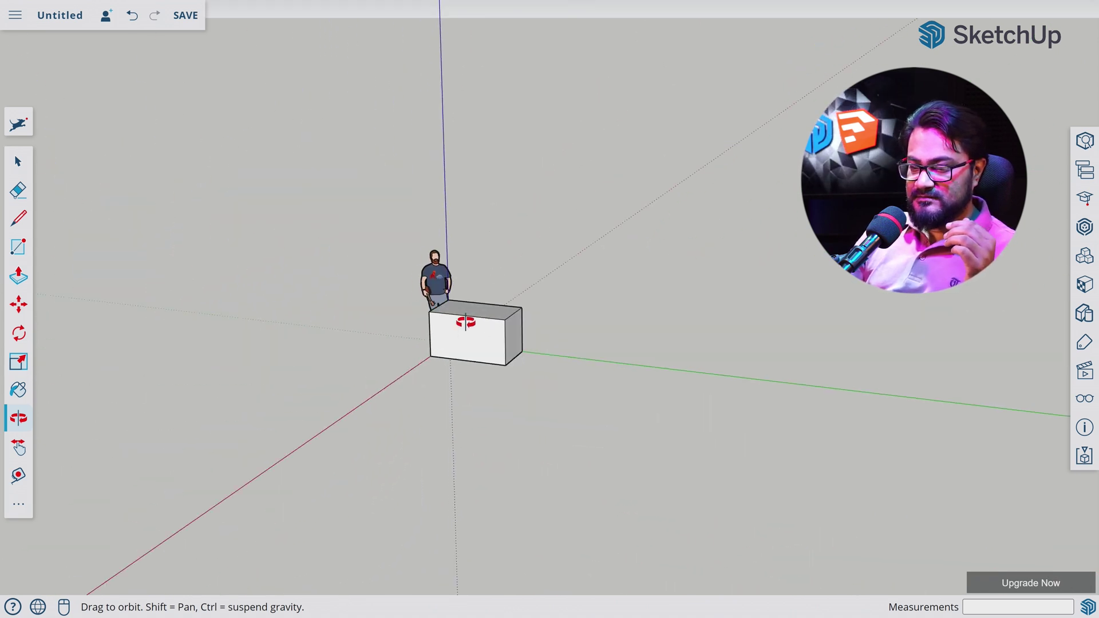
{"action": "scroll", "coordinate": [460, 322], "scroll_direction": "up", "scroll_amount": 5}
{"action": "key", "text": "p"}
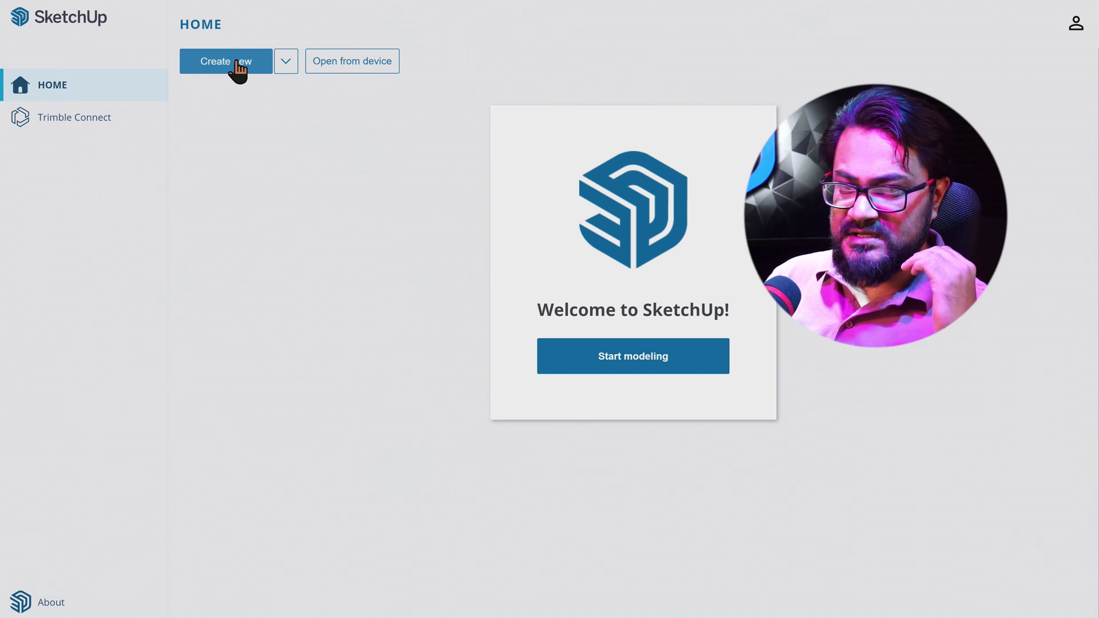
- Start a fresh model and try the Line, Rectangle and Circle tool shortcuts
{"action": "left_click", "coordinate": [602, 357]}
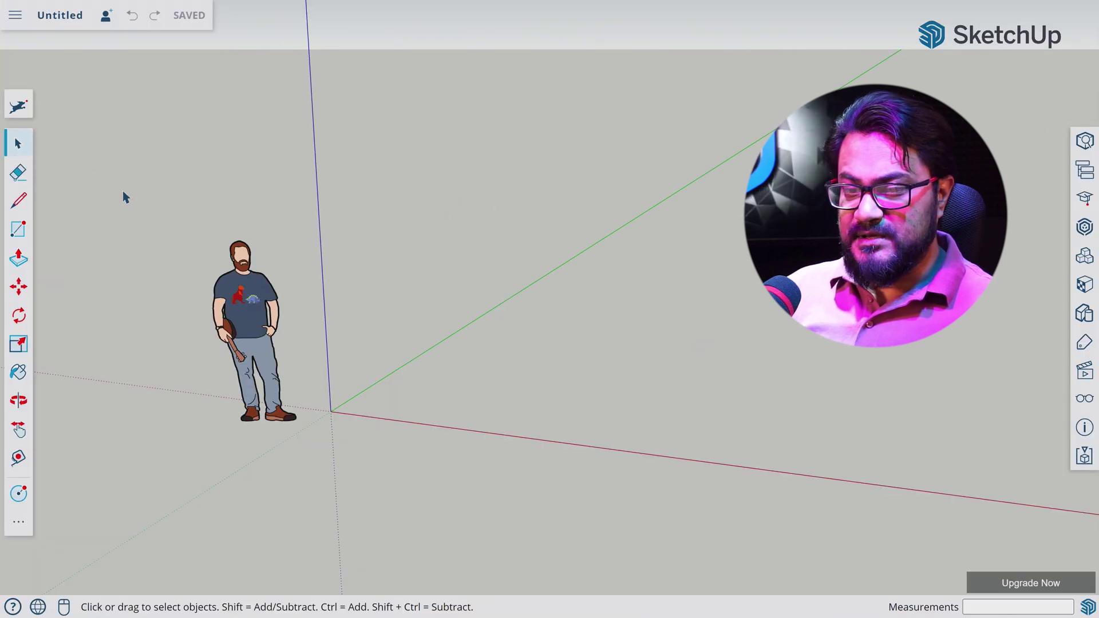
{"action": "left_click", "coordinate": [129, 201]}
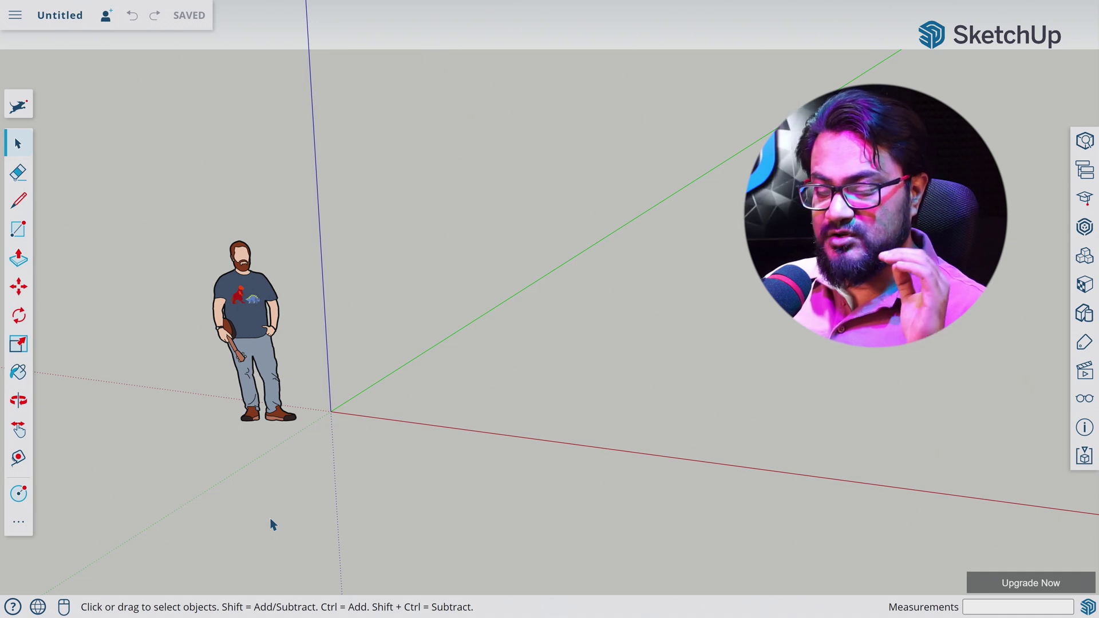
{"action": "key", "text": "l"}
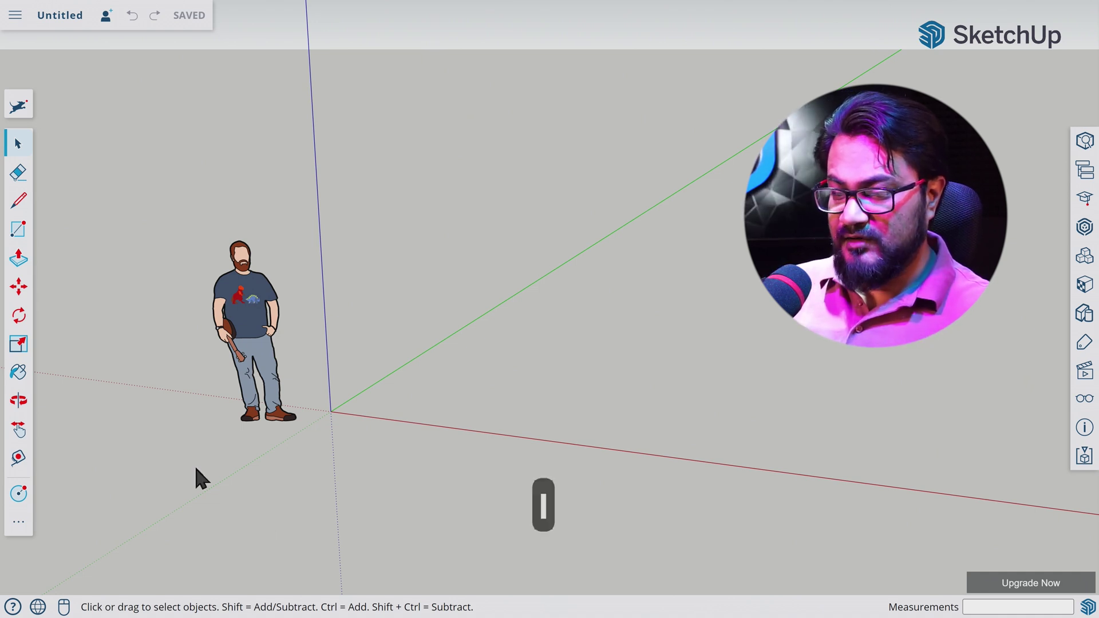
{"action": "key", "text": "r"}
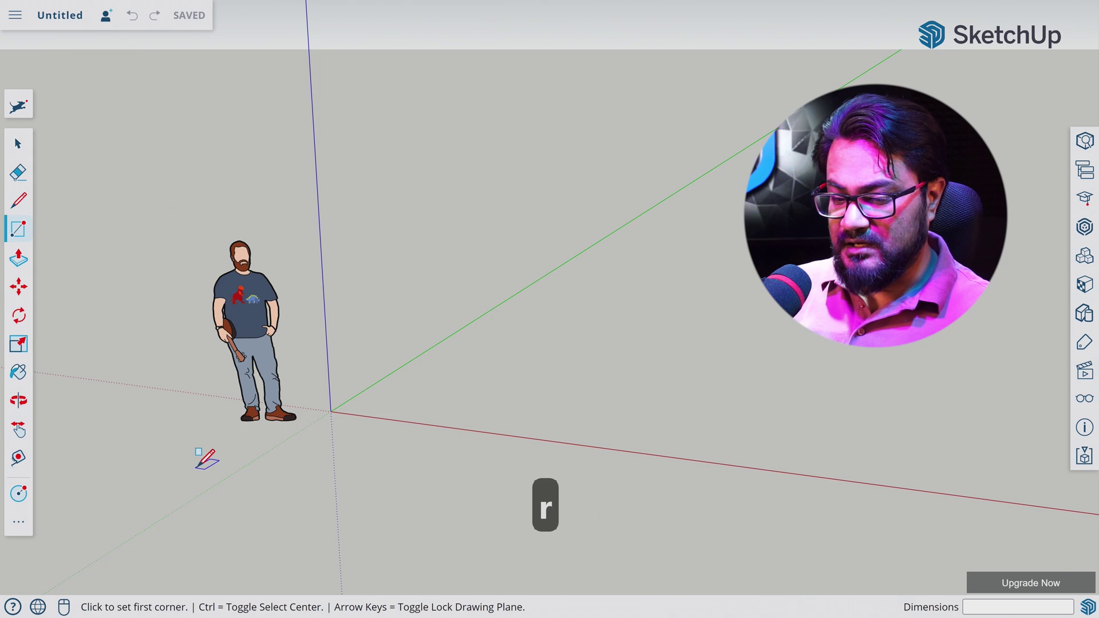
{"action": "key", "text": "c"}
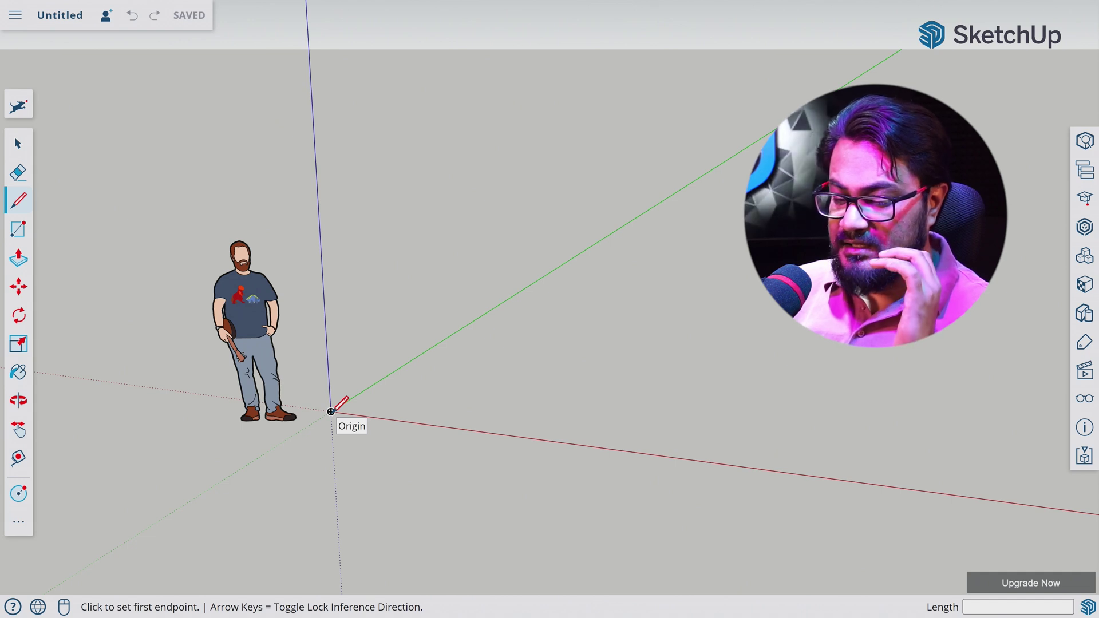
{"action": "left_click", "coordinate": [331, 411]}
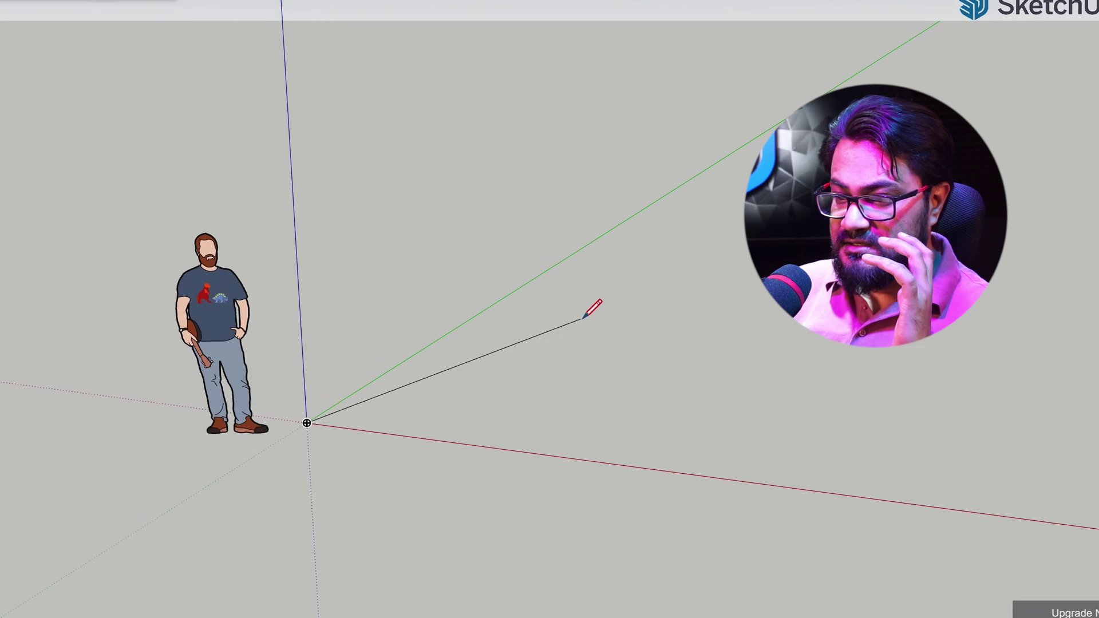
{"action": "left_click", "coordinate": [583, 320]}
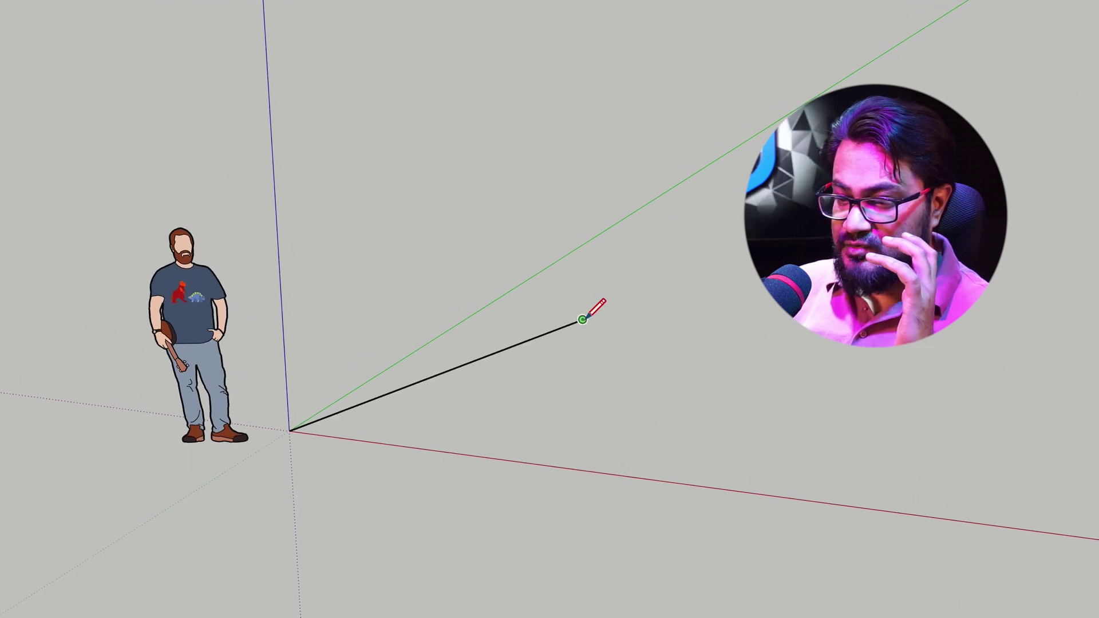
{"action": "key", "text": "Escape"}
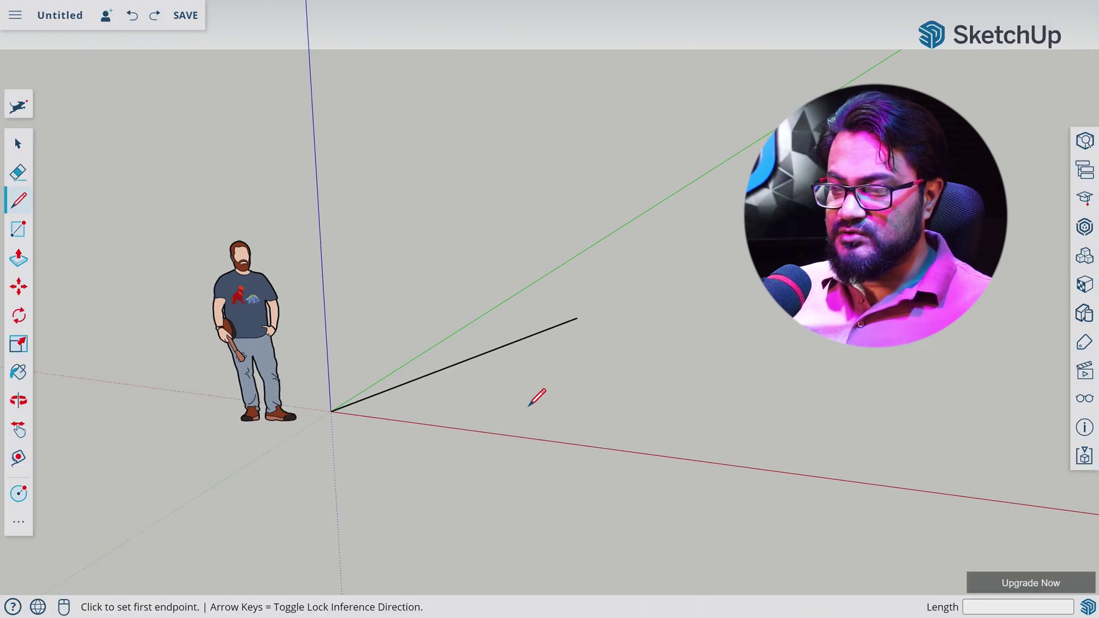
{"action": "key", "text": "ctrl+z"}
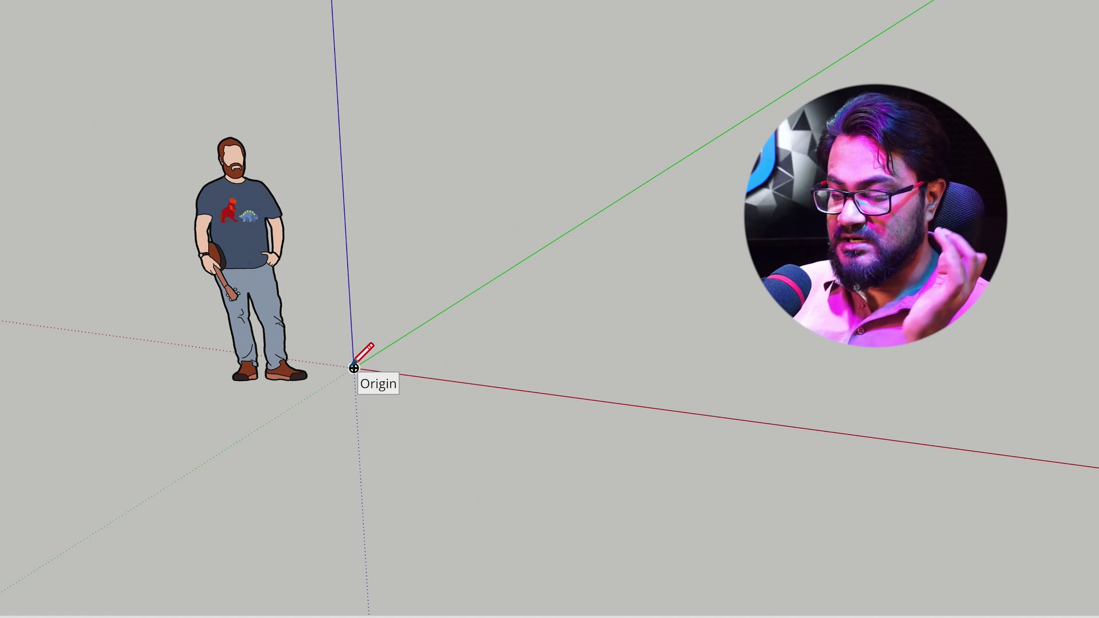
{"action": "left_click", "coordinate": [354, 367]}
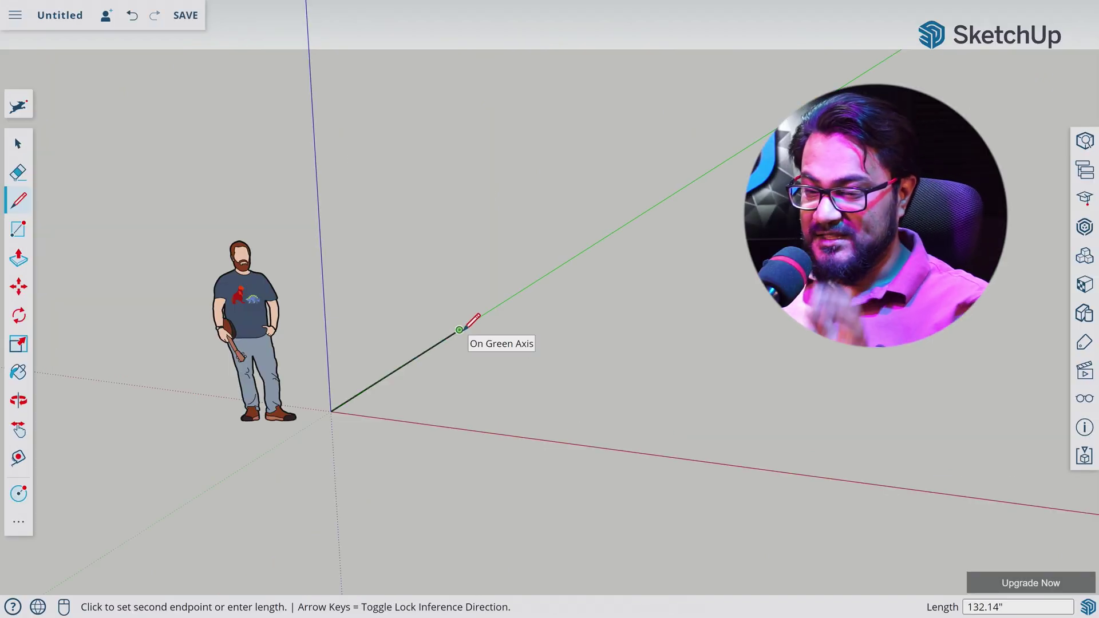
{"action": "left_click", "coordinate": [459, 329]}
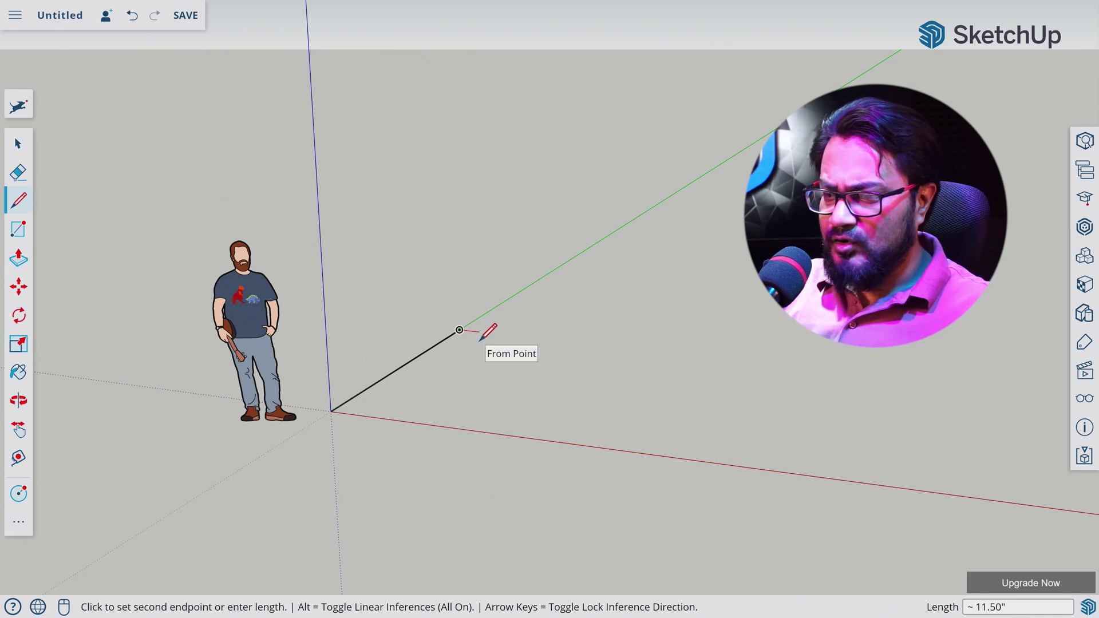
{"action": "key", "text": "Escape"}
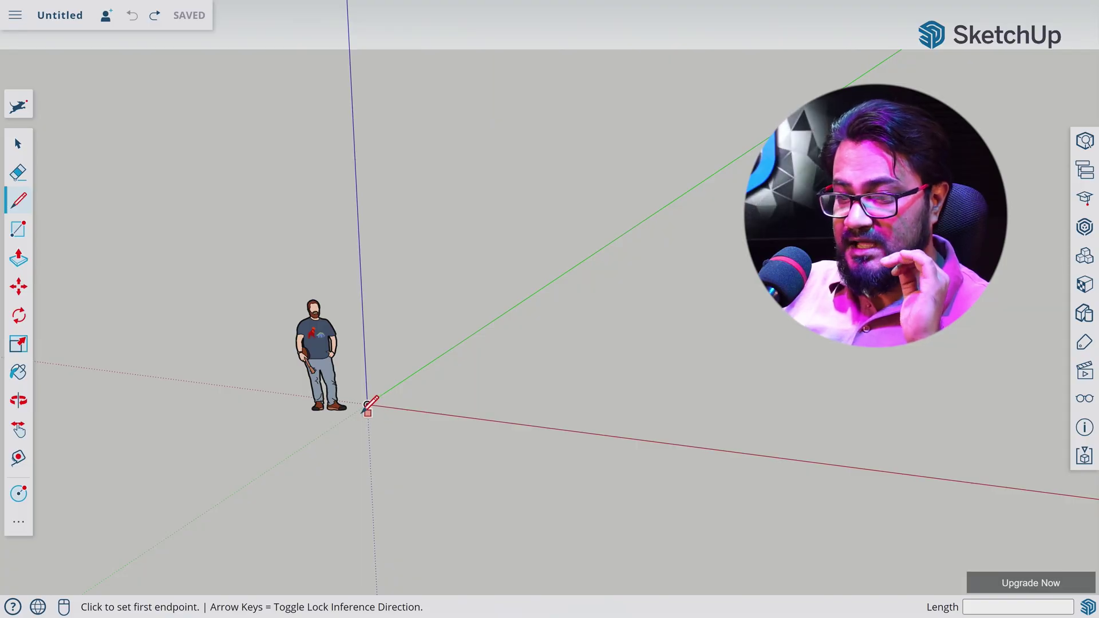
- Draw a 40' green-axis edge and two 32' red-axis edges, then close them into a face
{"action": "left_click", "coordinate": [367, 405]}
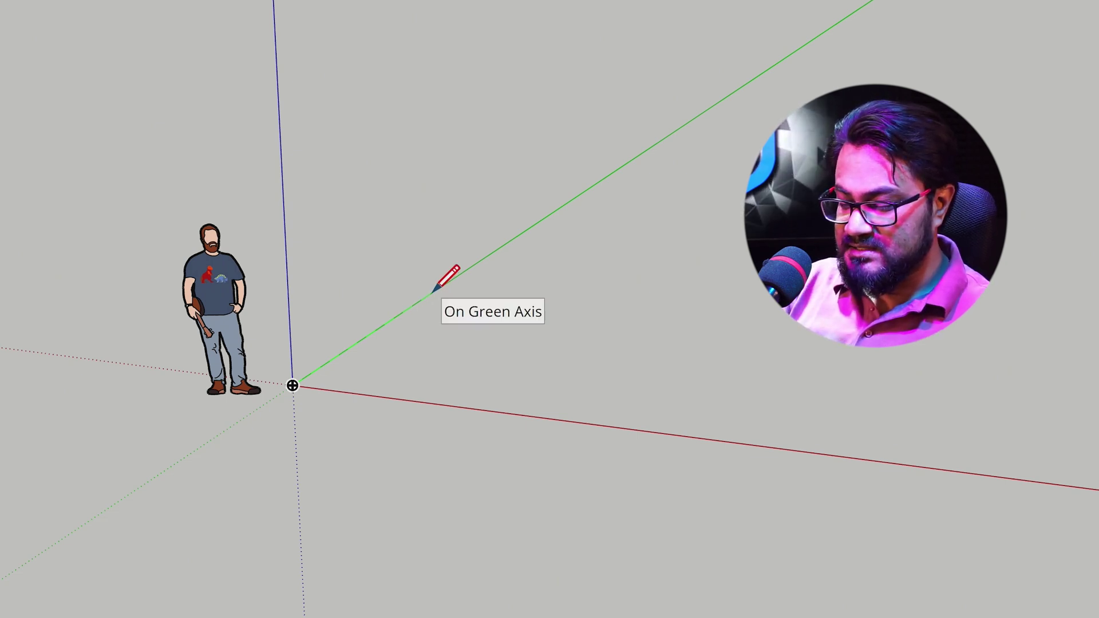
{"action": "type", "text": "40'"}
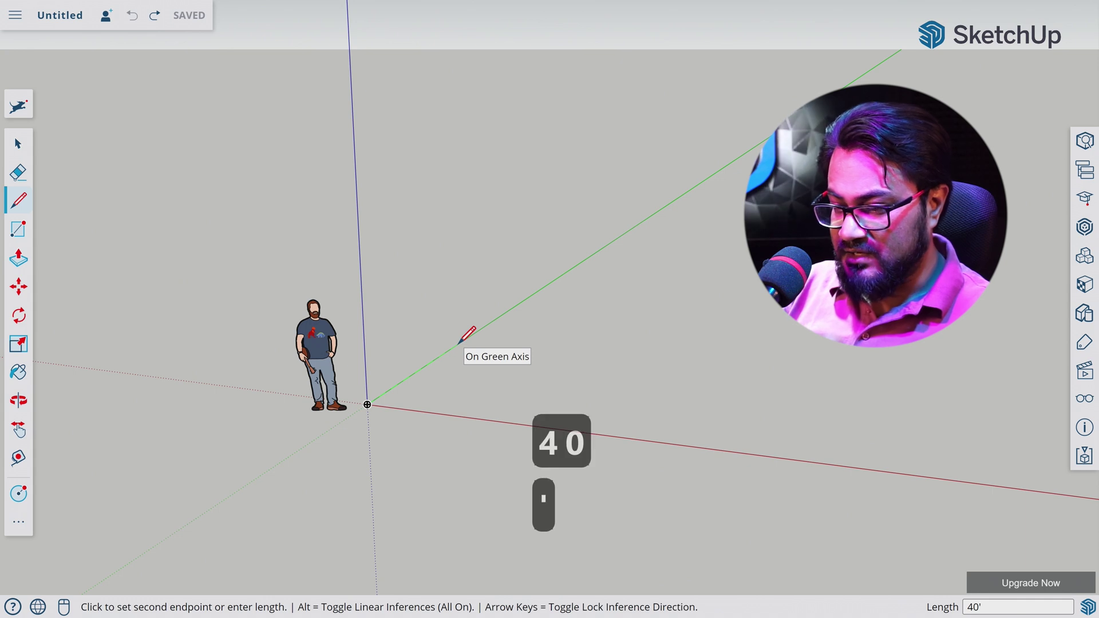
{"action": "key", "text": "Return"}
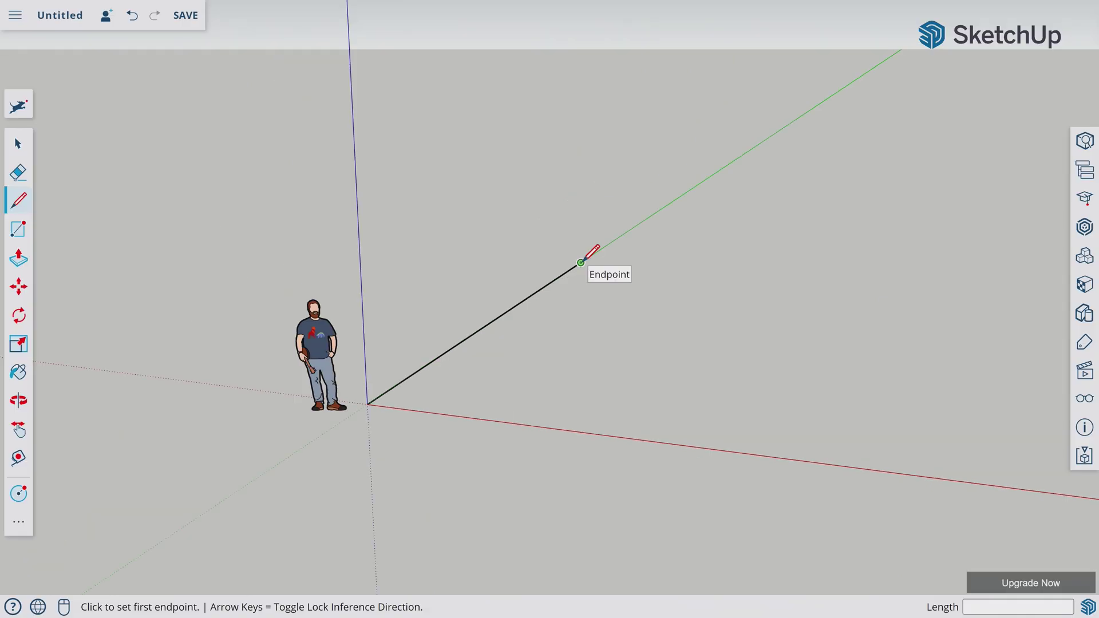
{"action": "left_click", "coordinate": [581, 262]}
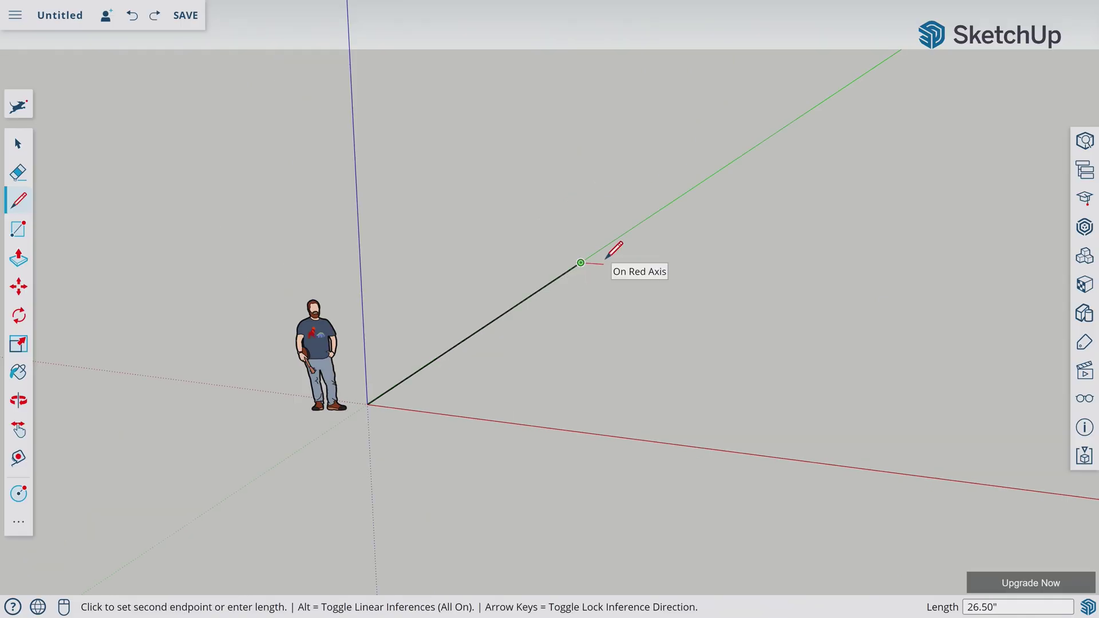
{"action": "type", "text": "32'"}
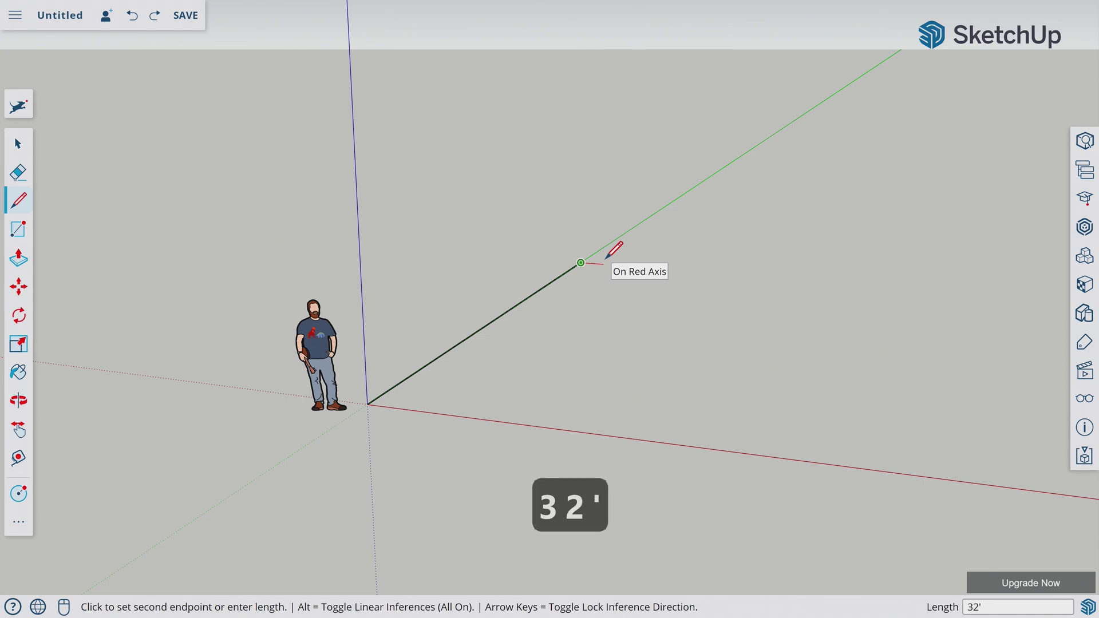
{"action": "key", "text": "Return"}
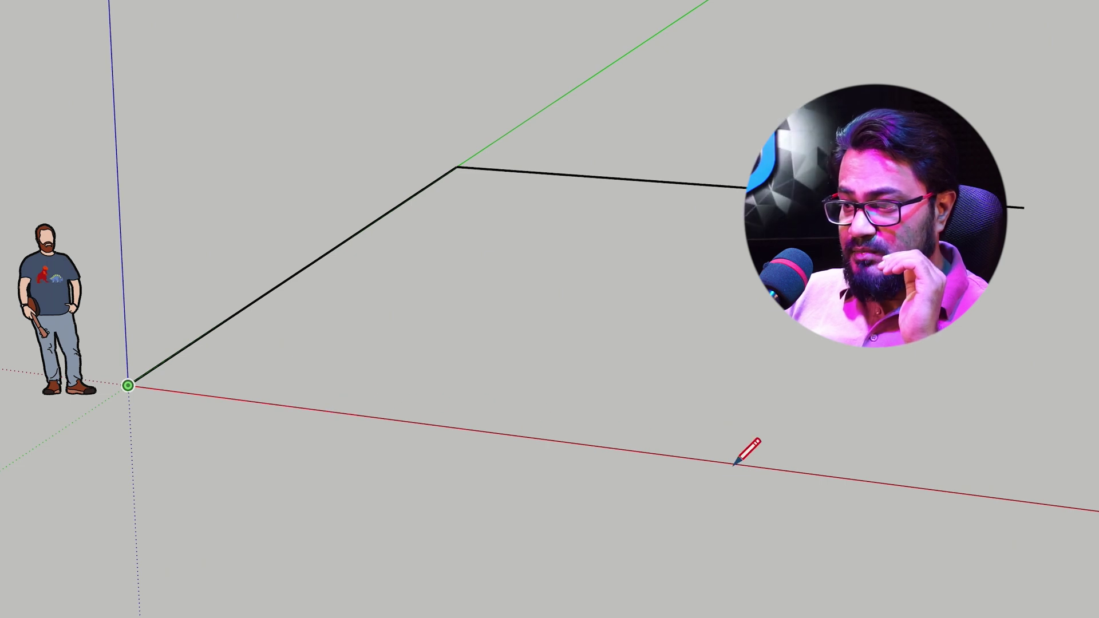
{"action": "type", "text": "32'"}
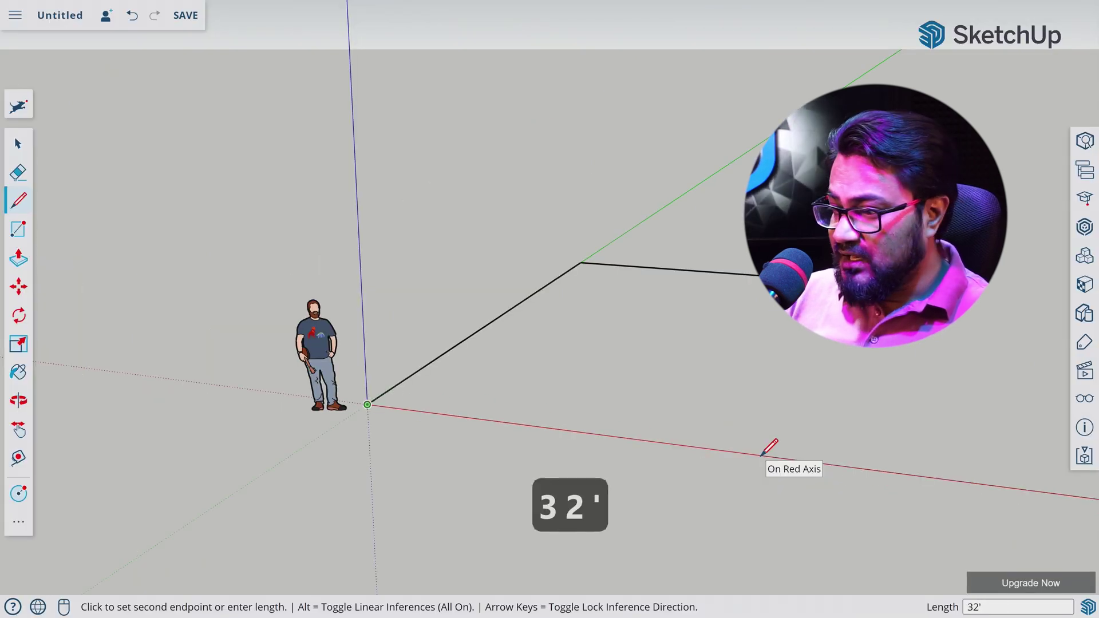
{"action": "key", "text": "Return"}
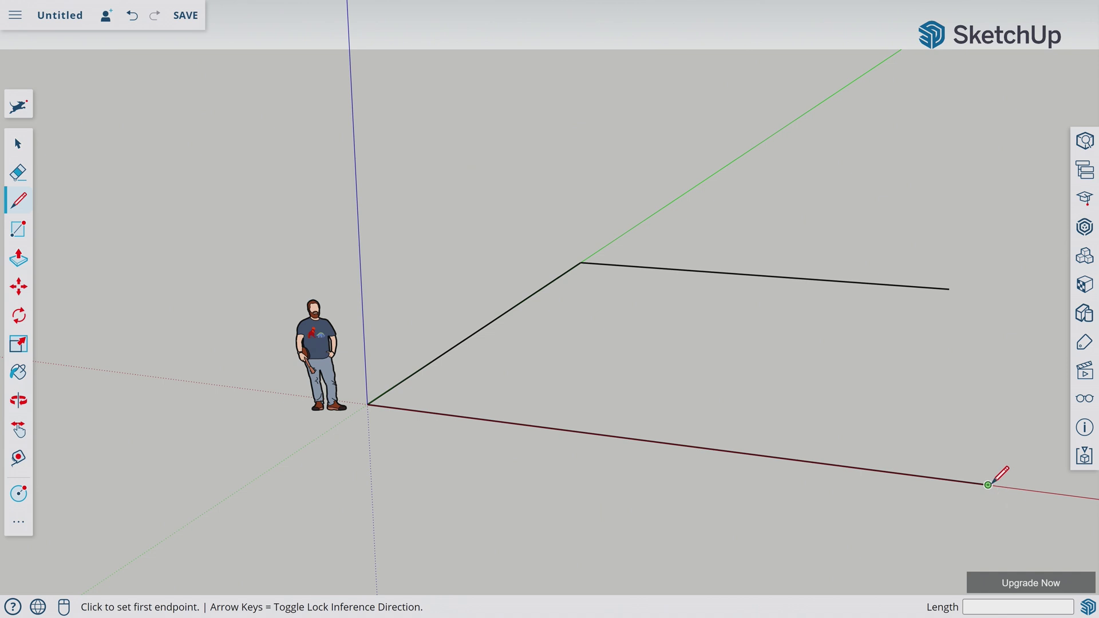
{"action": "left_click", "coordinate": [988, 485]}
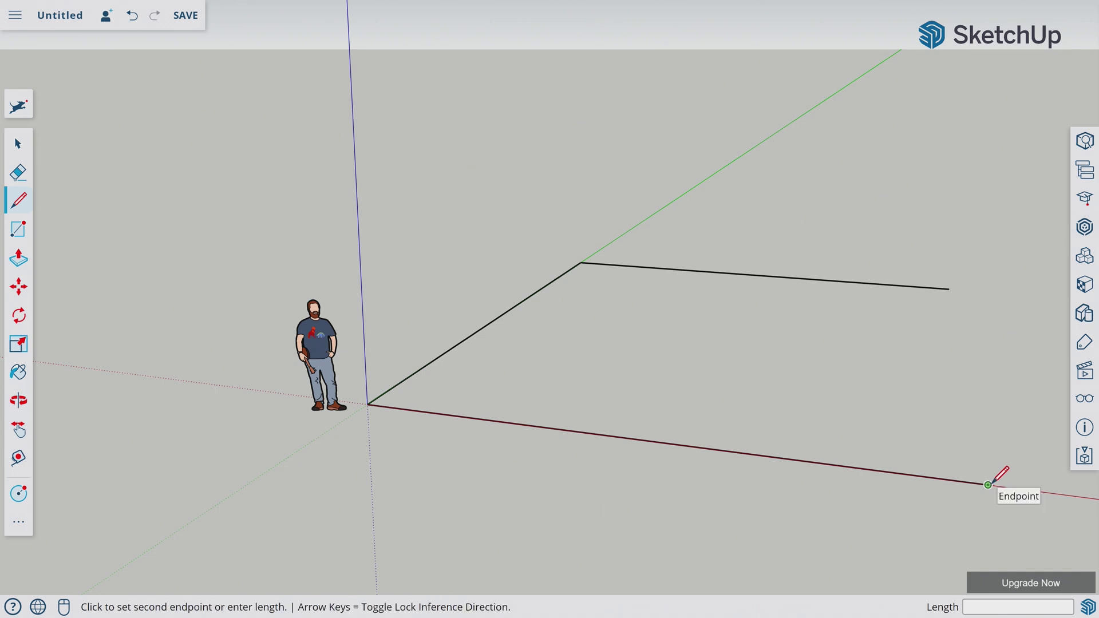
{"action": "left_click", "coordinate": [950, 289]}
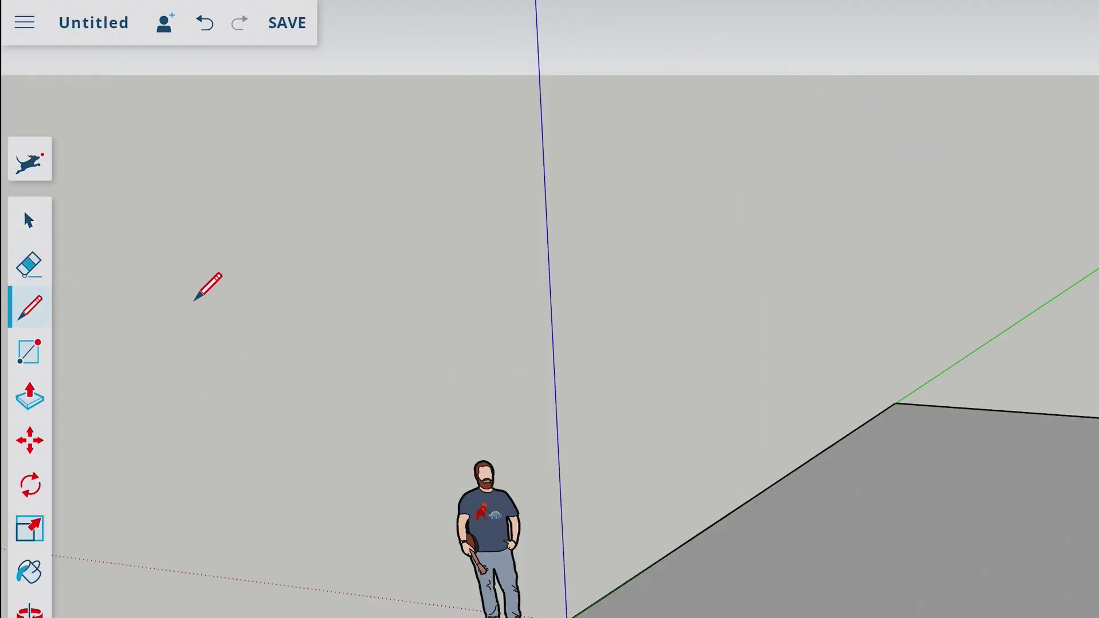
- Erase the rectangle's green-axis, red-axis and right-hand closing edges
{"action": "key", "text": "e"}
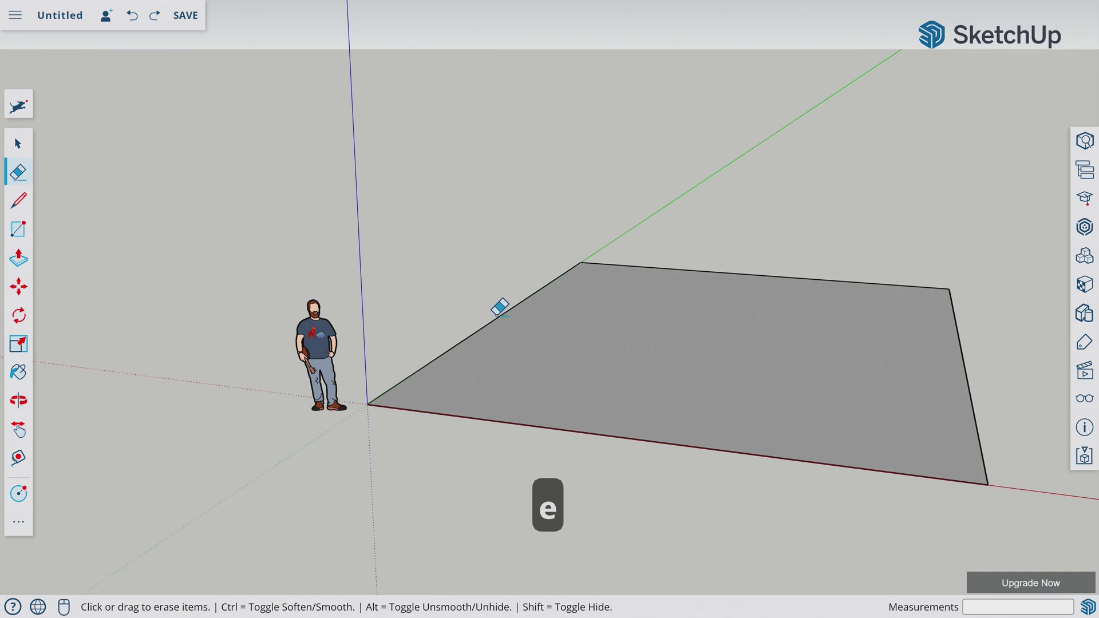
{"action": "left_click", "coordinate": [509, 313]}
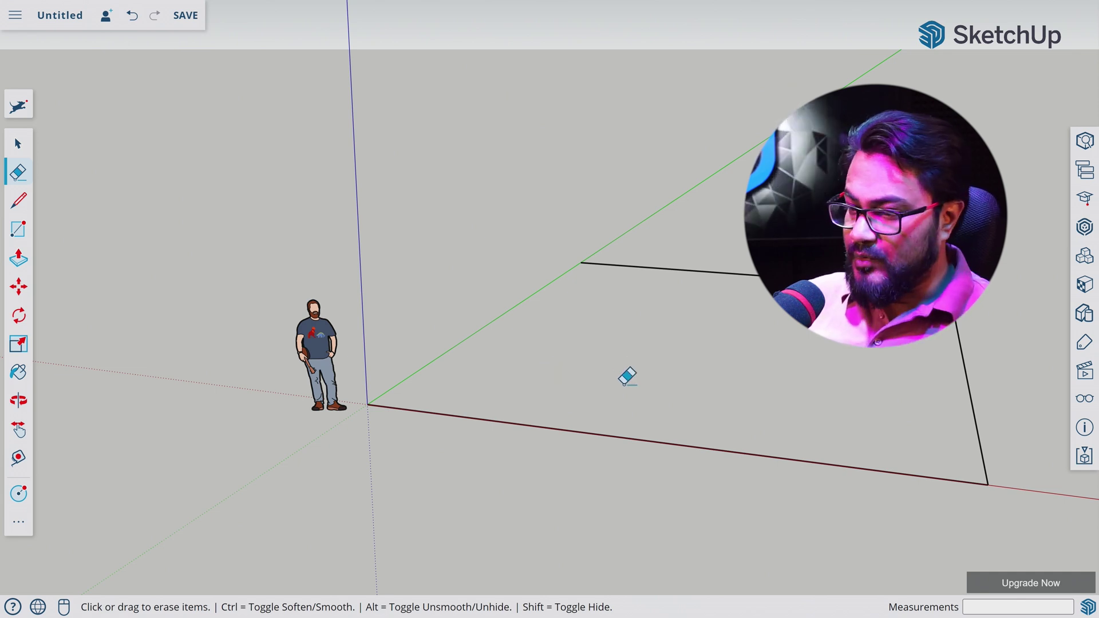
{"action": "left_click", "coordinate": [632, 438]}
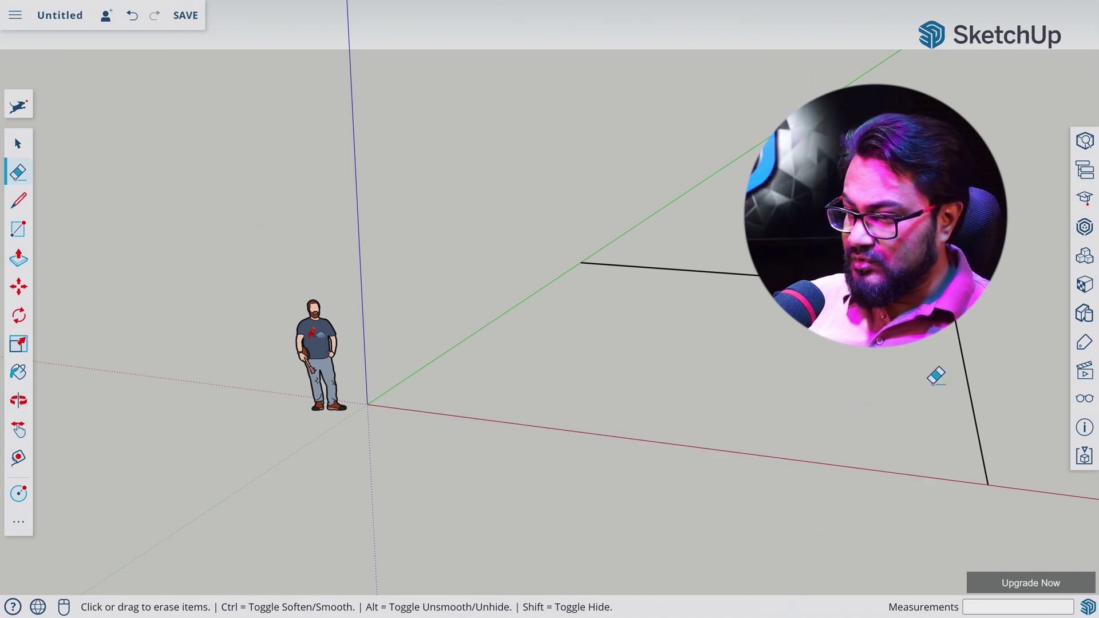
{"action": "left_click", "coordinate": [968, 390]}
- Erase the last edge, draw a 40',32' rectangle from the origin, and zoom to fit
{"action": "left_click", "coordinate": [830, 280]}
{"action": "key", "text": "r"}
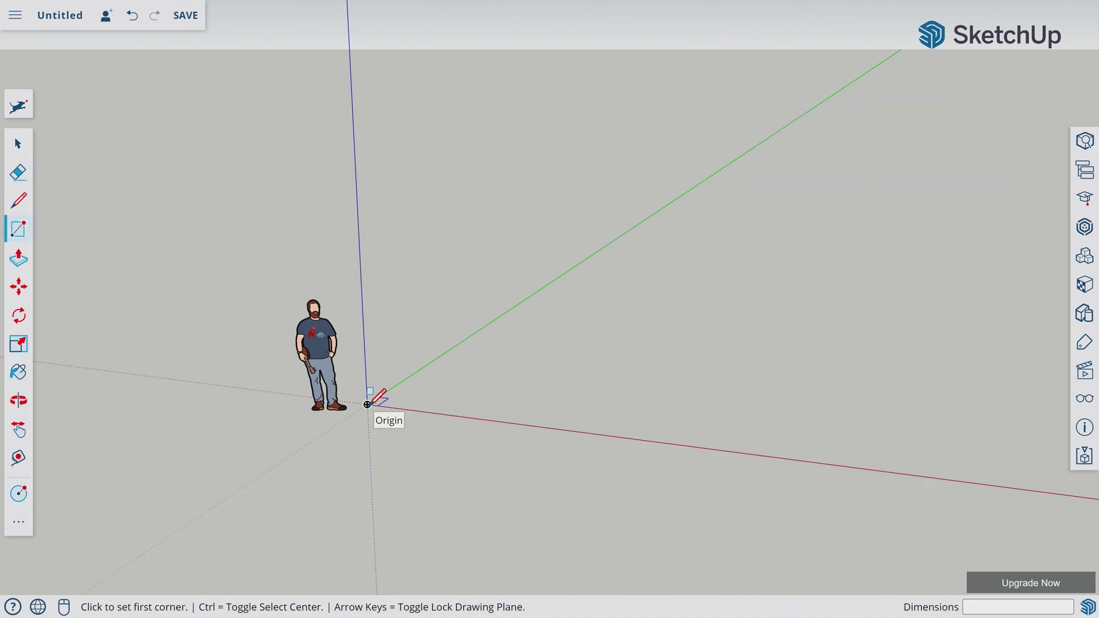
{"action": "left_click", "coordinate": [367, 404]}
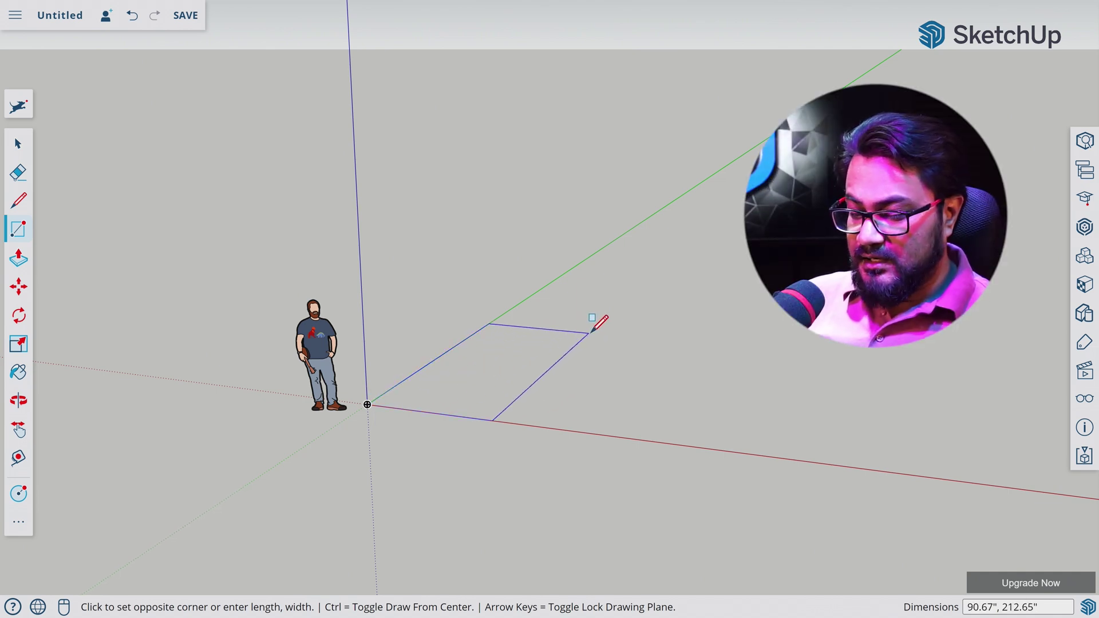
{"action": "type", "text": "4"}
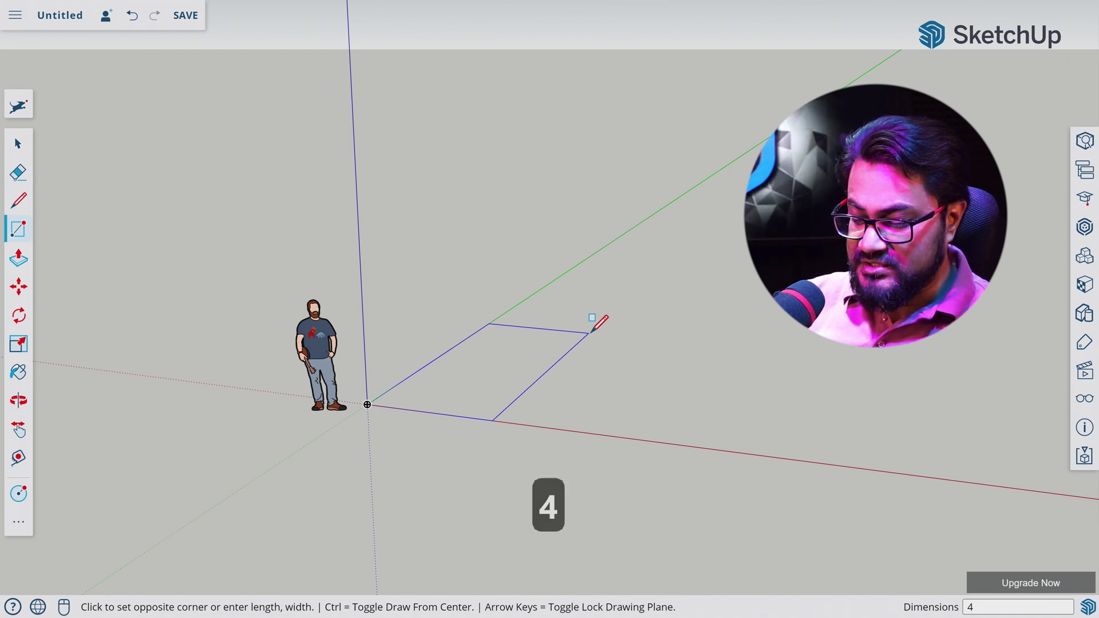
{"action": "type", "text": "0',"}
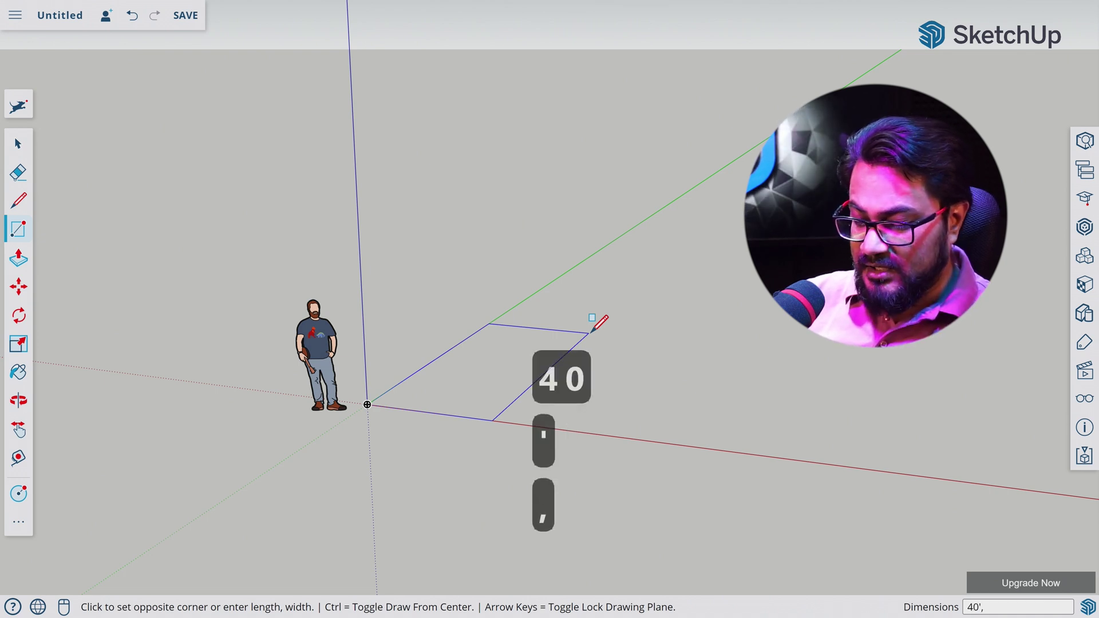
{"action": "type", "text": "32'"}
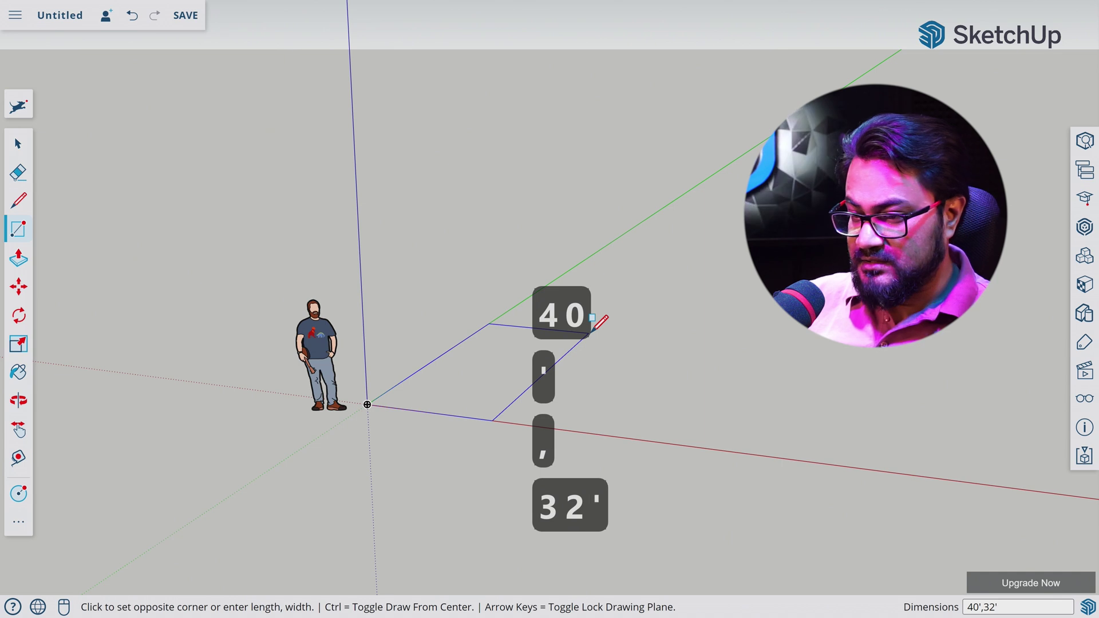
{"action": "key", "text": "Return"}
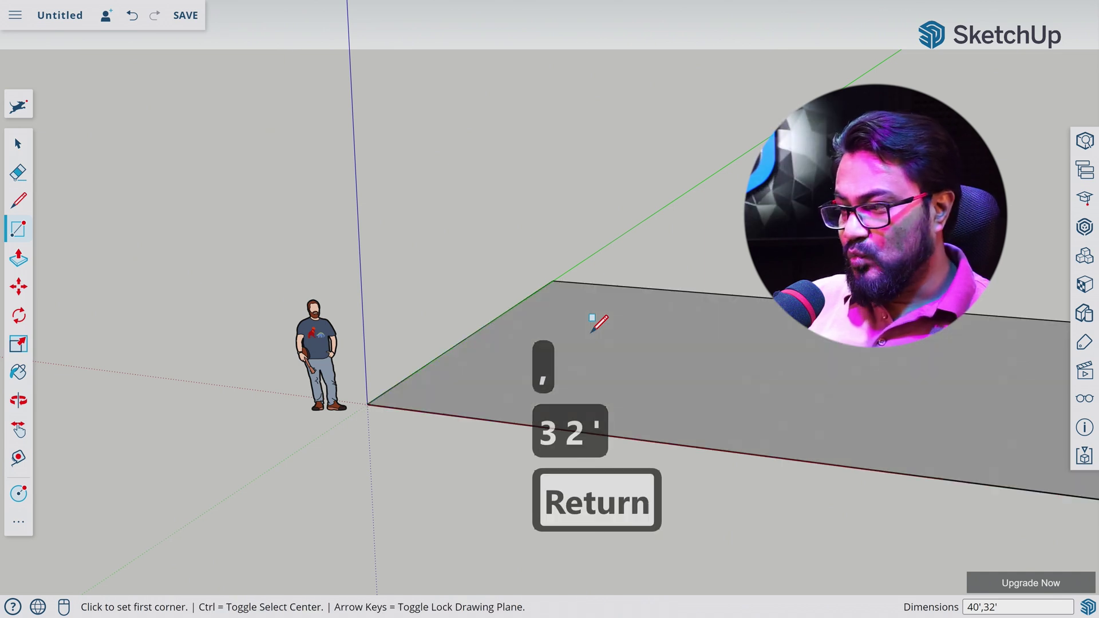
{"action": "key", "text": "shift+z"}
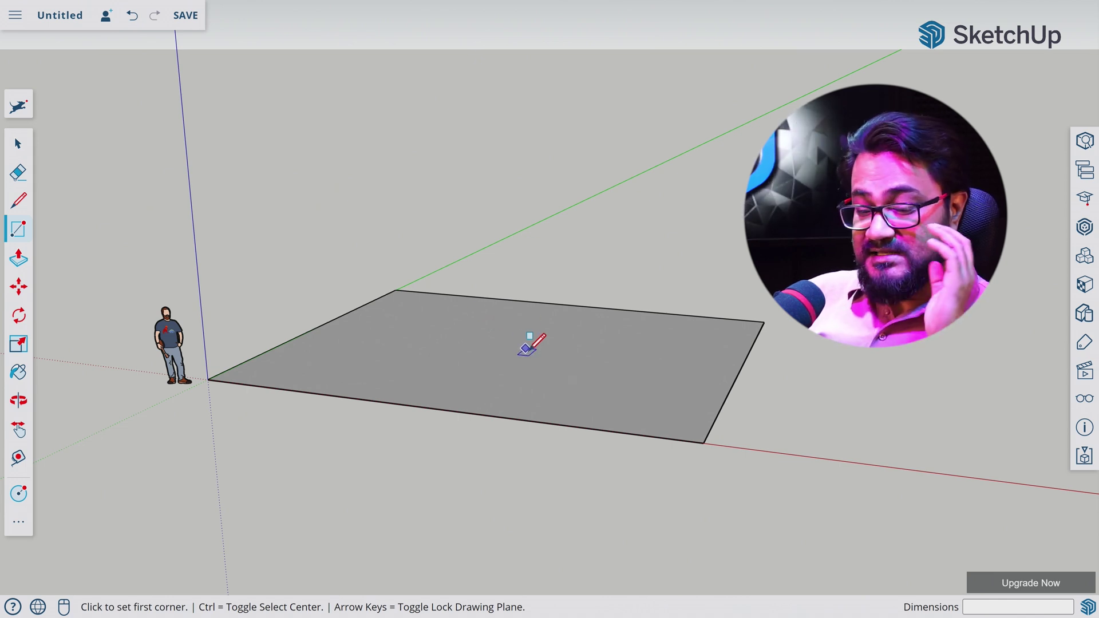
- Push the 40' by 32' rectangle up 4' into a solid block, then orbit around it
{"action": "key", "text": "p"}
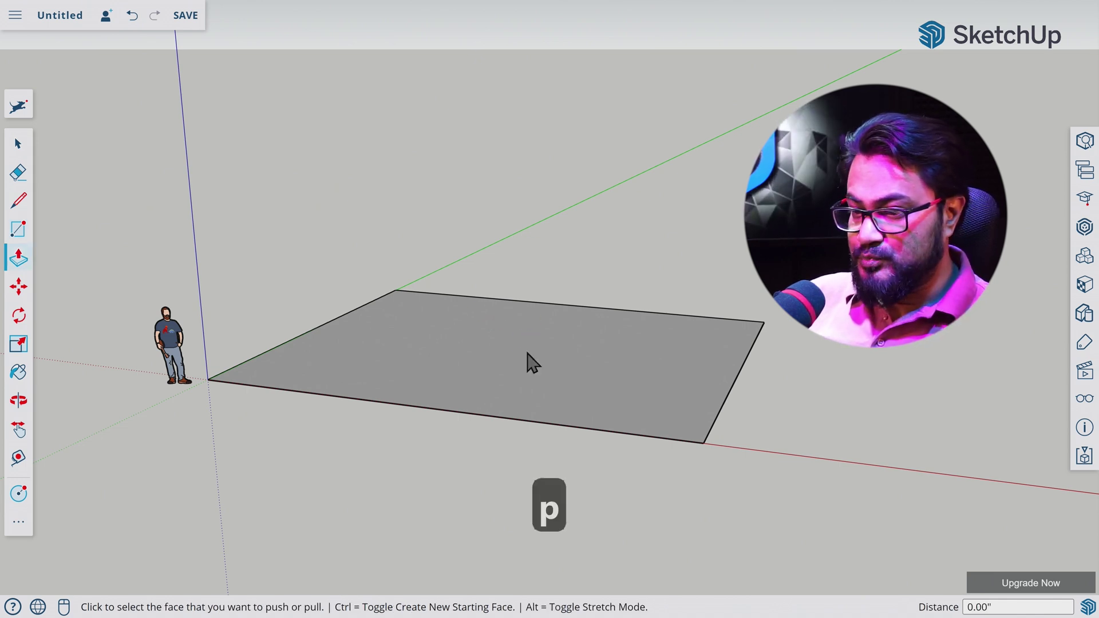
{"action": "left_click", "coordinate": [543, 377]}
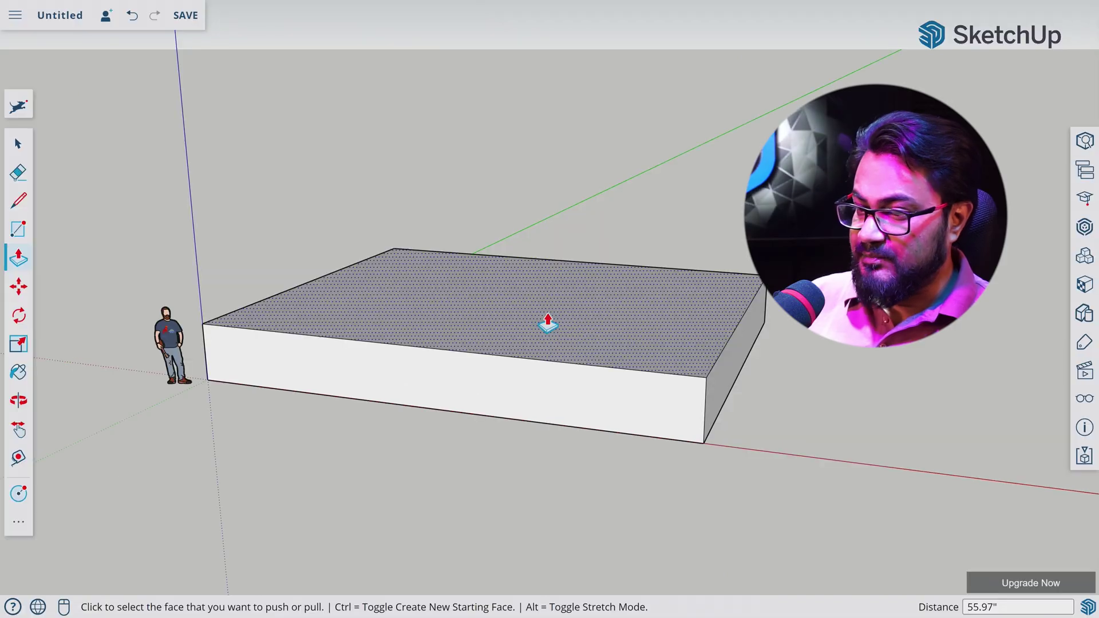
{"action": "type", "text": "4'"}
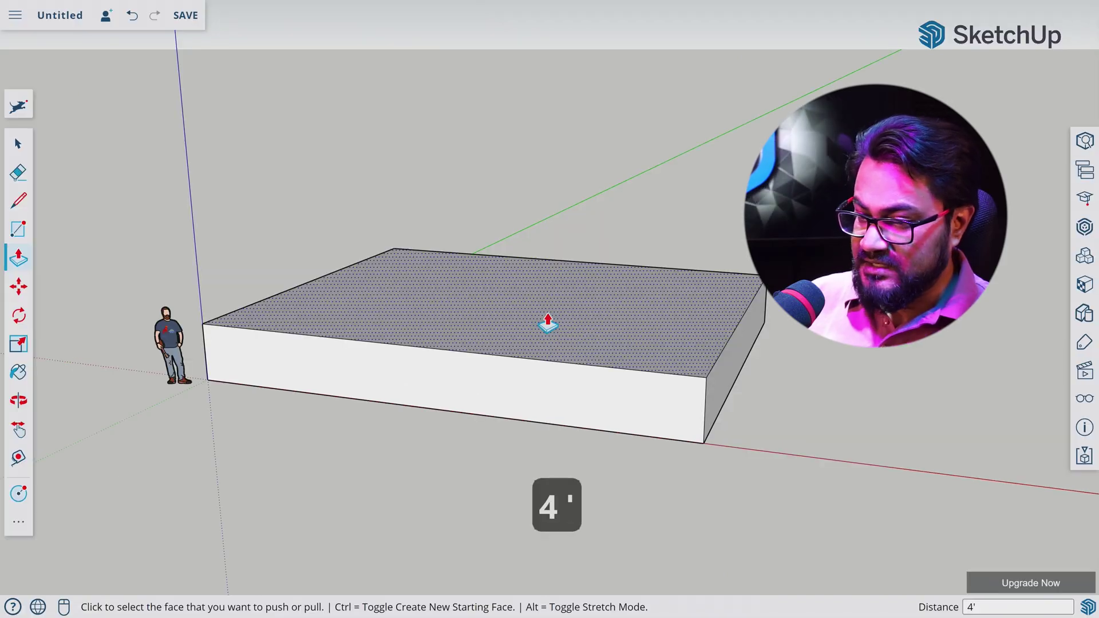
{"action": "key", "text": "Return"}
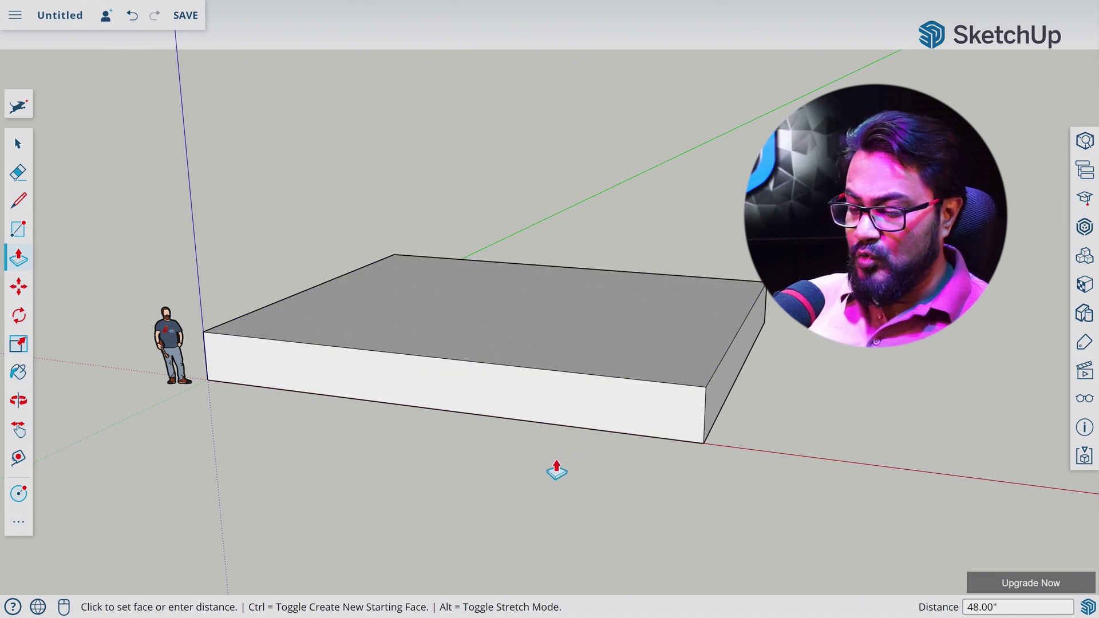
{"action": "key", "text": "o"}
{"action": "left_click_drag", "start_coordinate": [515, 458], "coordinate": [551, 508]}
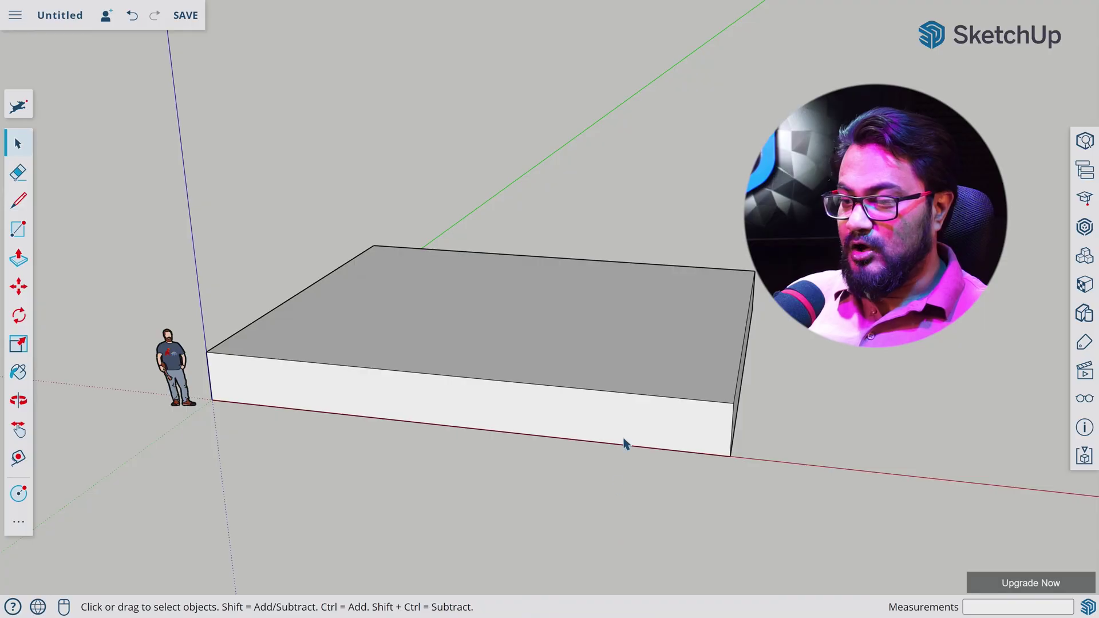
{"action": "left_click", "coordinate": [616, 394]}
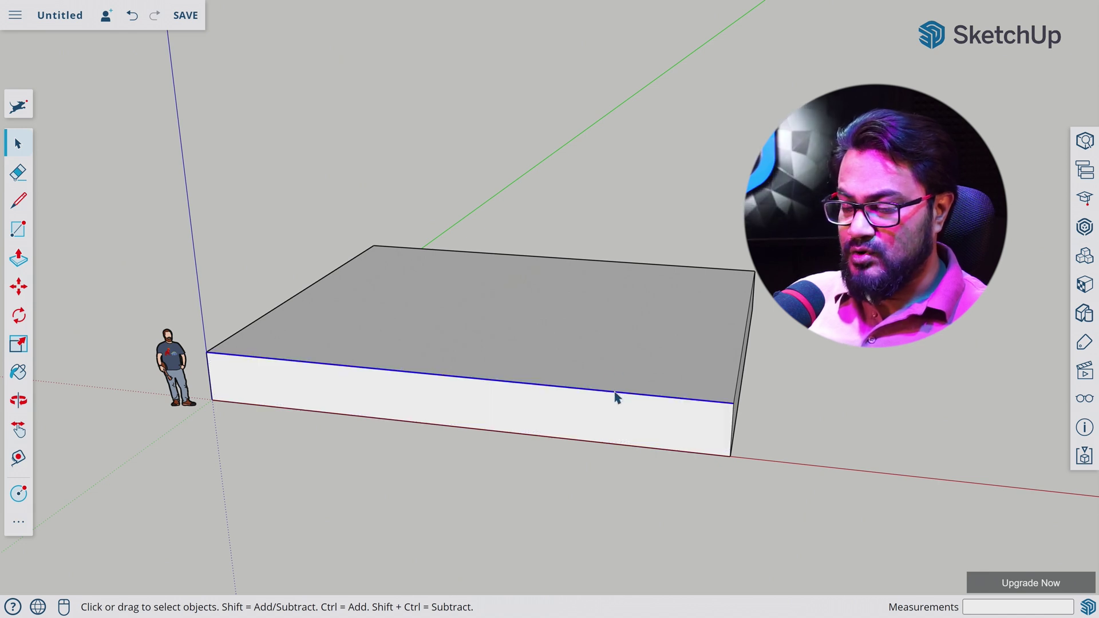
{"action": "double_click", "coordinate": [624, 427]}
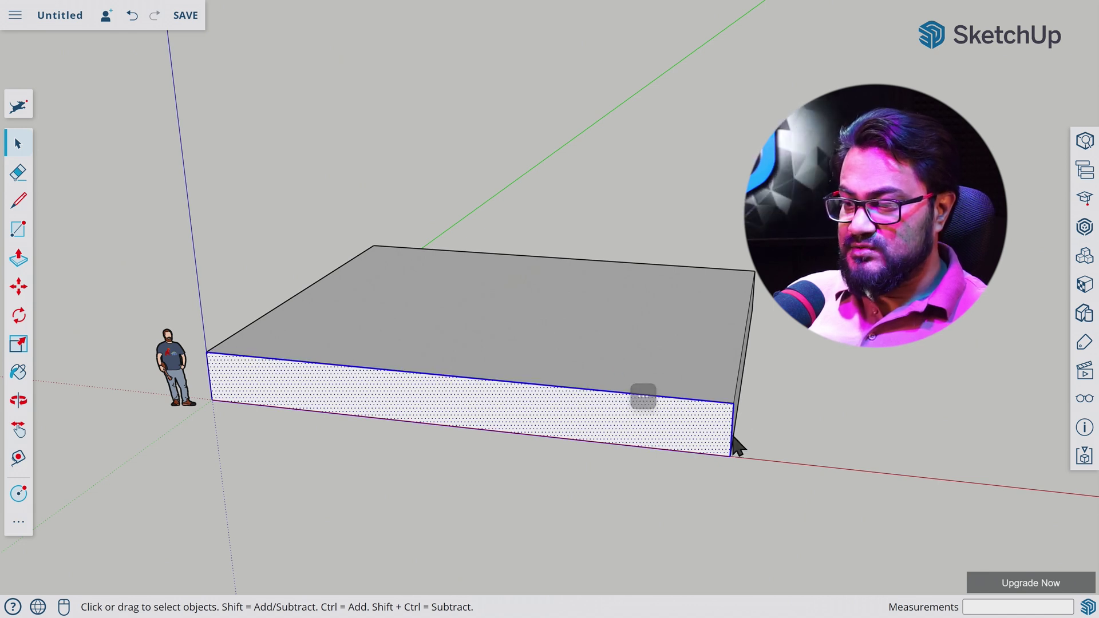
{"action": "triple_click", "coordinate": [590, 375]}
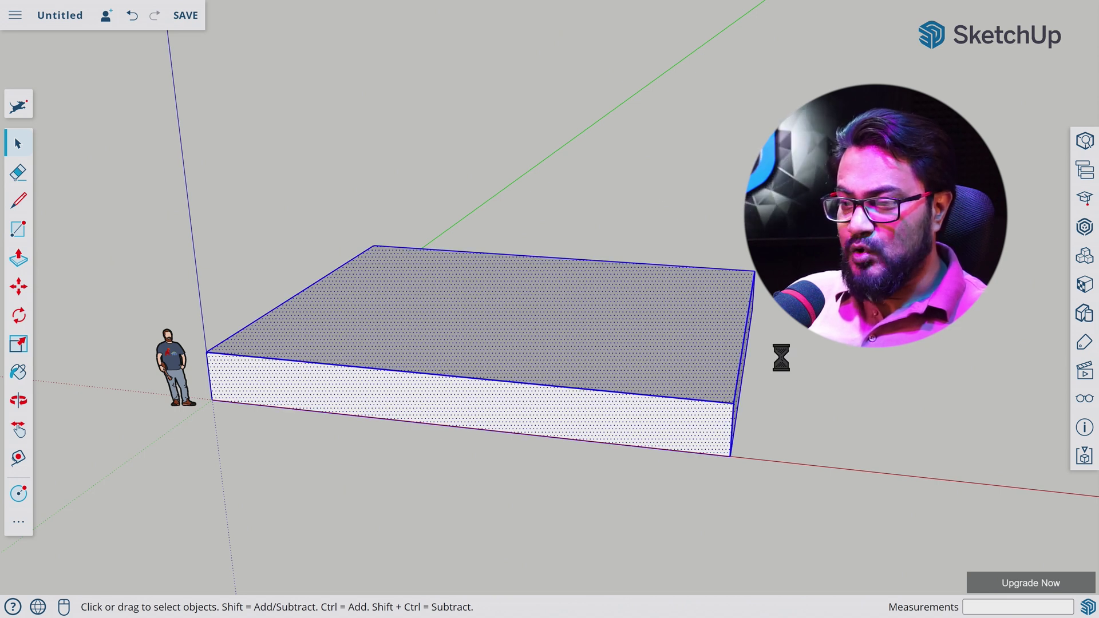
{"action": "left_click", "coordinate": [437, 469]}
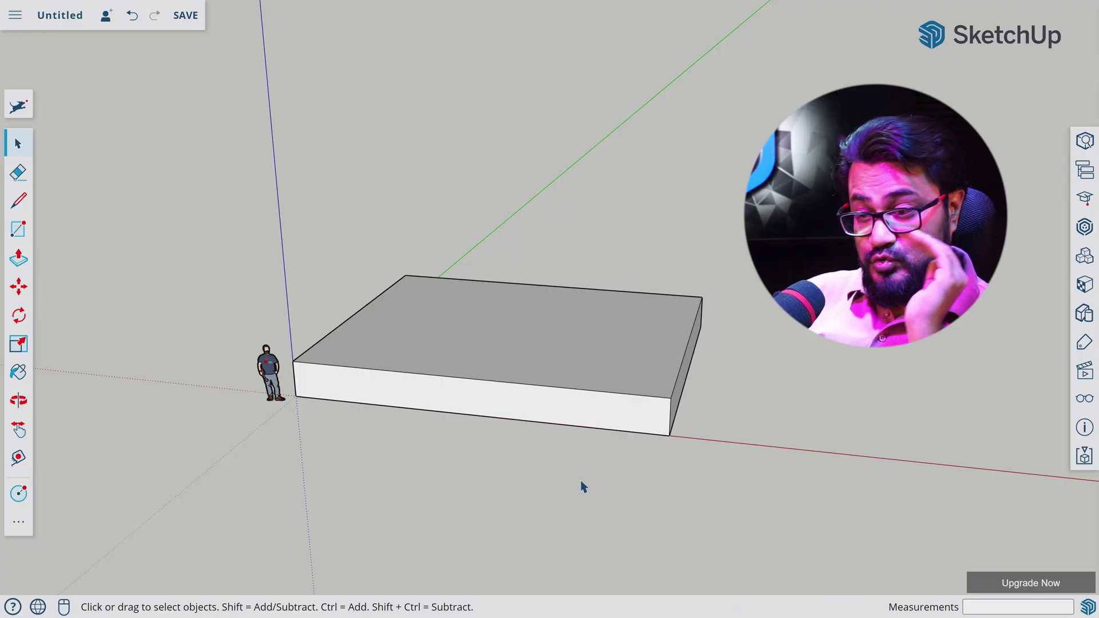
- Select the whole block and make it a component named 'Stage Base'
{"action": "triple_click", "coordinate": [599, 378]}
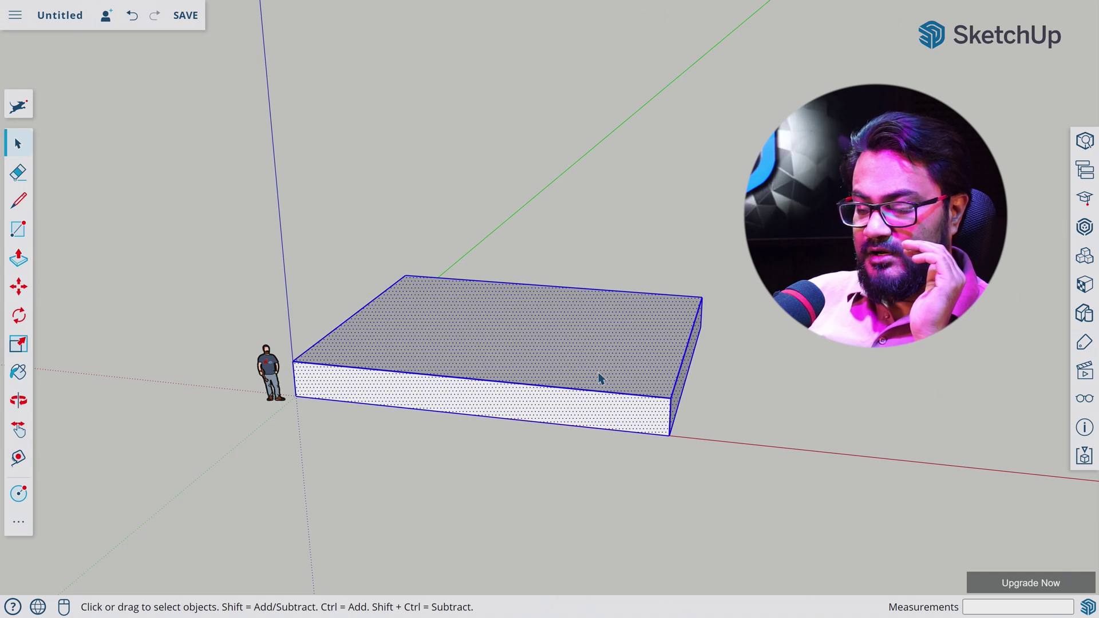
{"action": "key", "text": "g"}
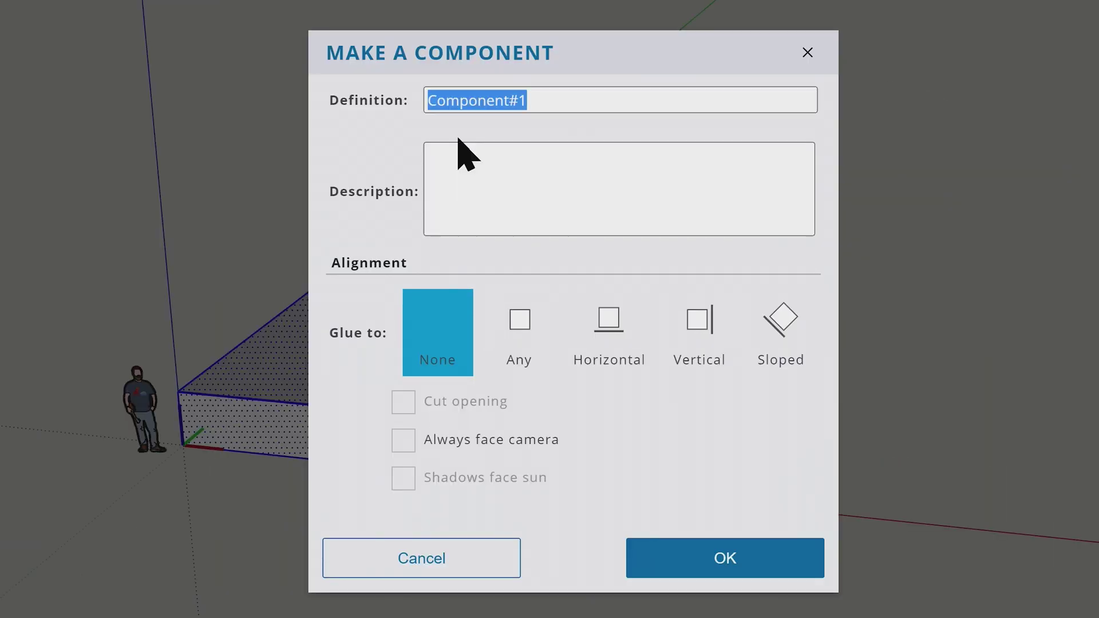
{"action": "type", "text": "Sta"}
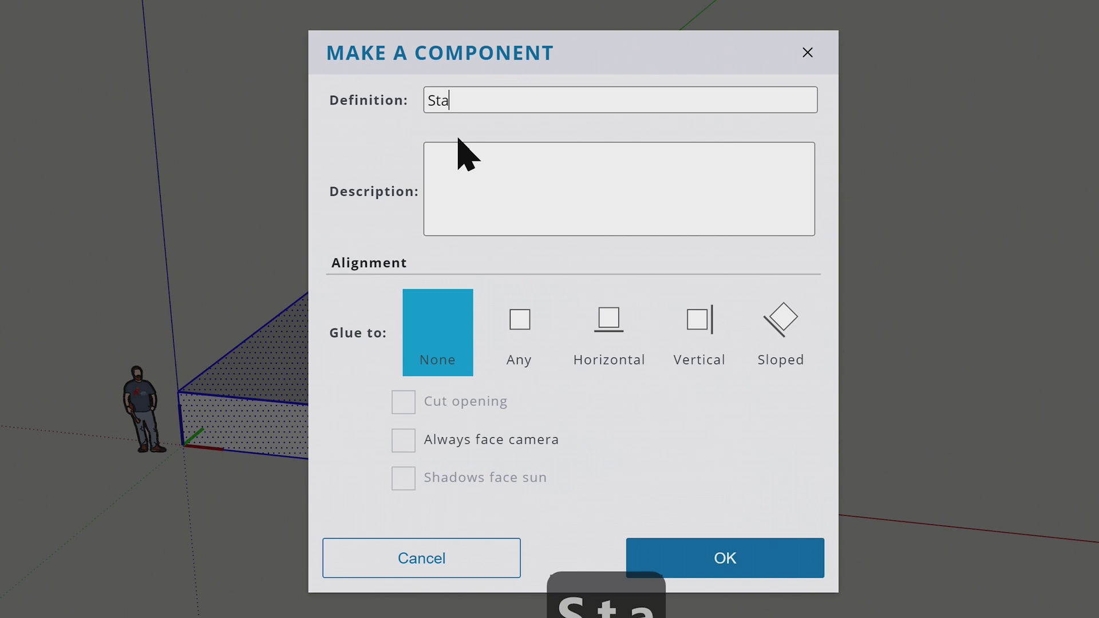
{"action": "type", "text": "ge Base"}
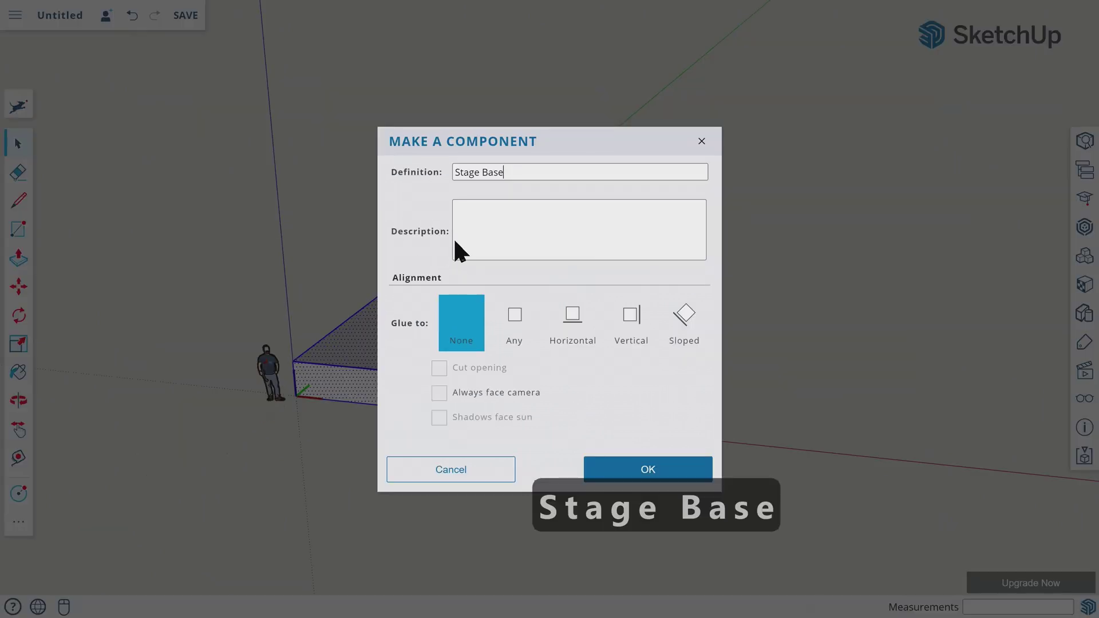
{"action": "left_click", "coordinate": [640, 470]}
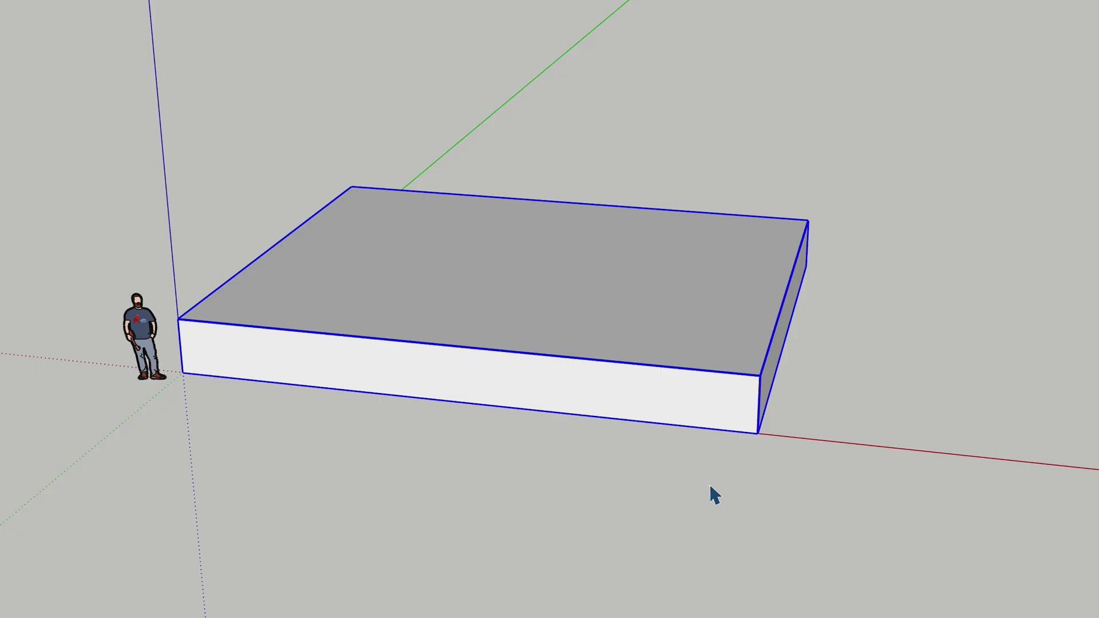
- Check that Stage Base appears in the Components panel, then close it
{"action": "left_click", "coordinate": [1085, 258]}
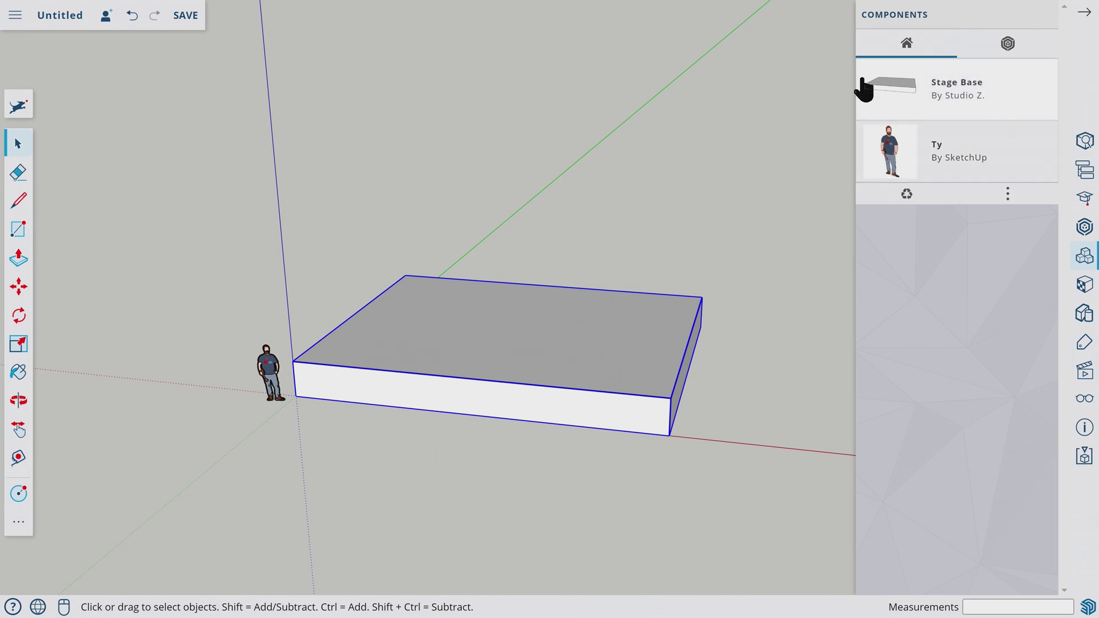
{"action": "left_click", "coordinate": [1084, 13]}
{"action": "left_click", "coordinate": [387, 480]}
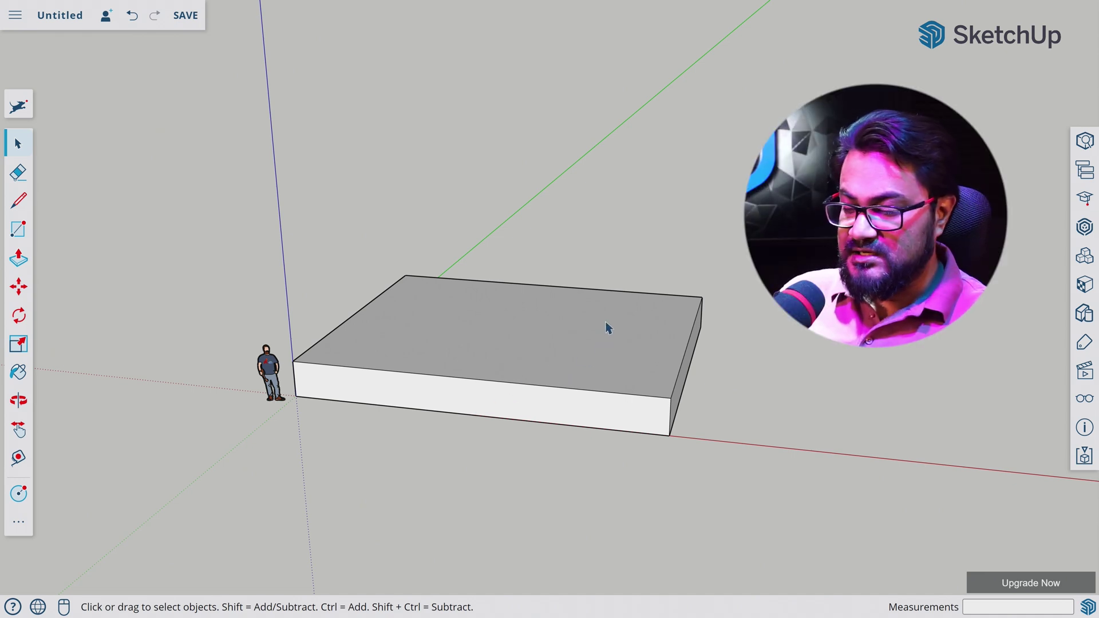
- Draw an 8'×8' square on the ground starting at the block's corner
{"action": "key", "text": "o"}
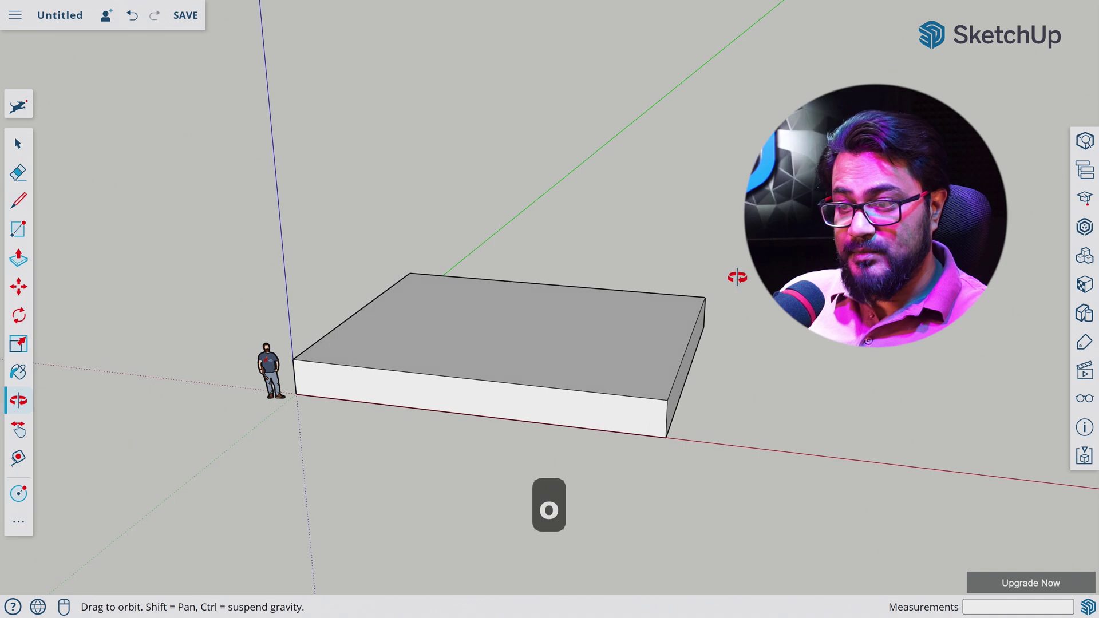
{"action": "left_click_drag", "start_coordinate": [739, 278], "coordinate": [483, 334]}
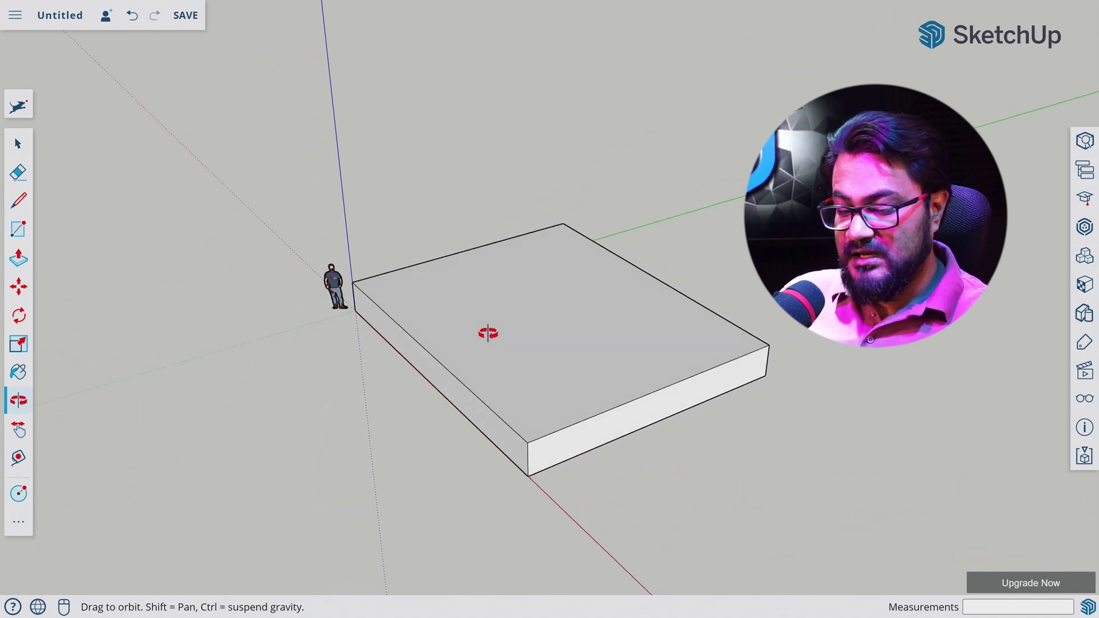
{"action": "key", "text": "r"}
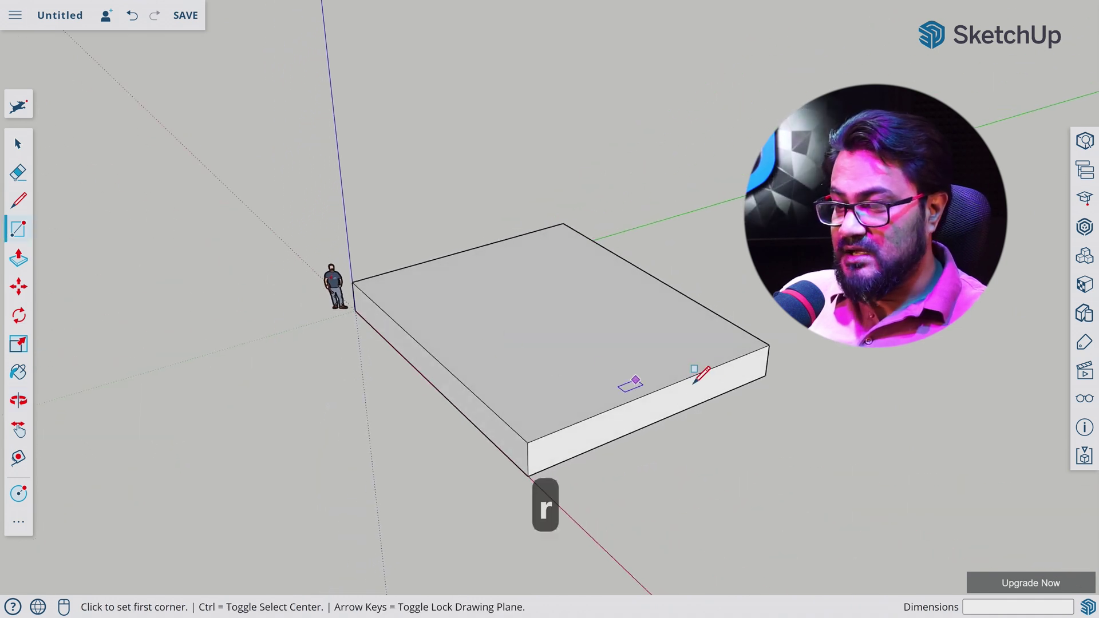
{"action": "left_click", "coordinate": [765, 376]}
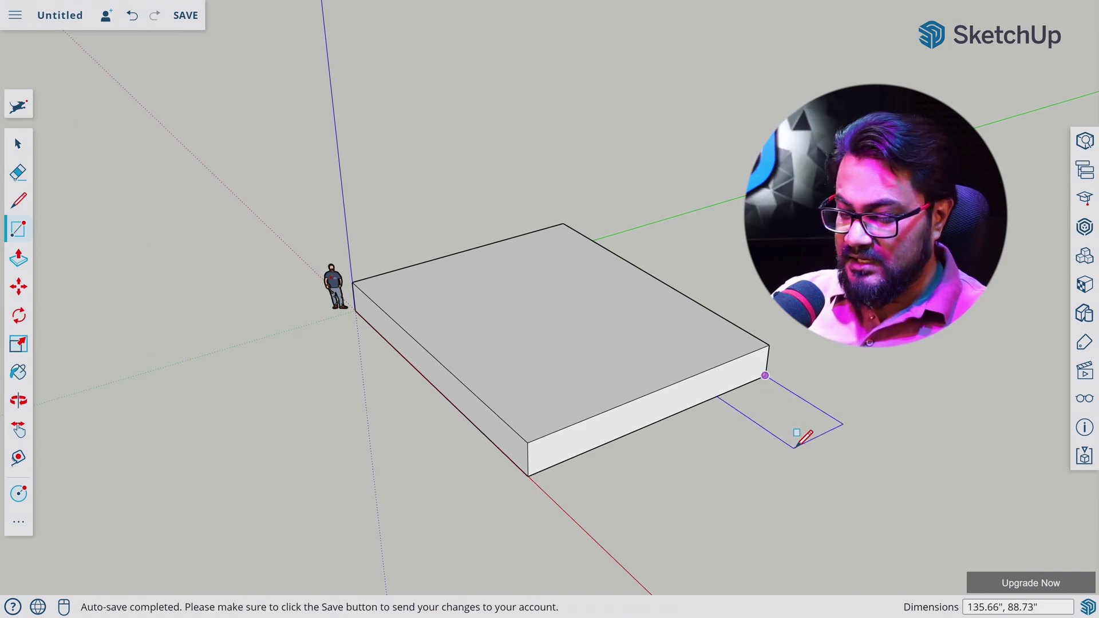
{"action": "type", "text": "8',"}
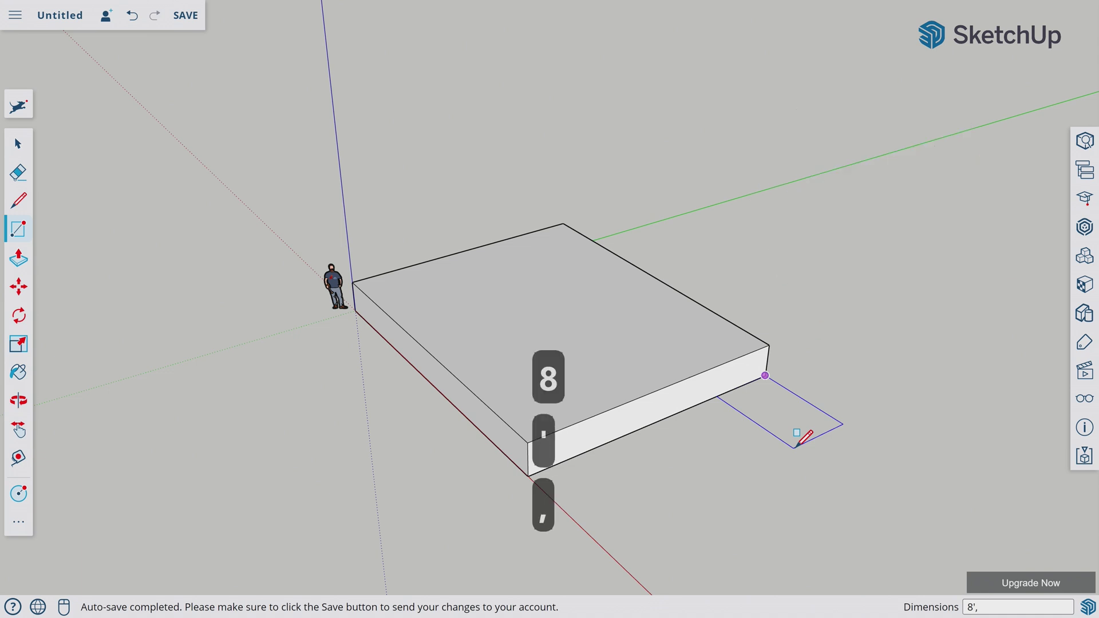
{"action": "type", "text": "8'"}
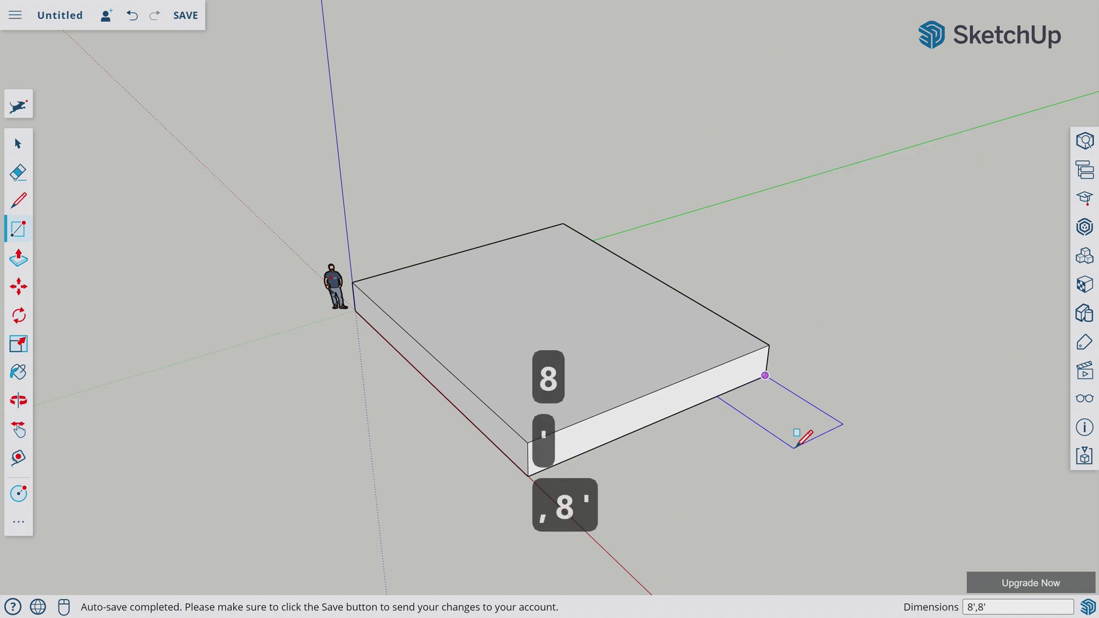
{"action": "key", "text": "Return"}
{"action": "scroll", "coordinate": [798, 417], "scroll_direction": "up", "scroll_amount": 6}
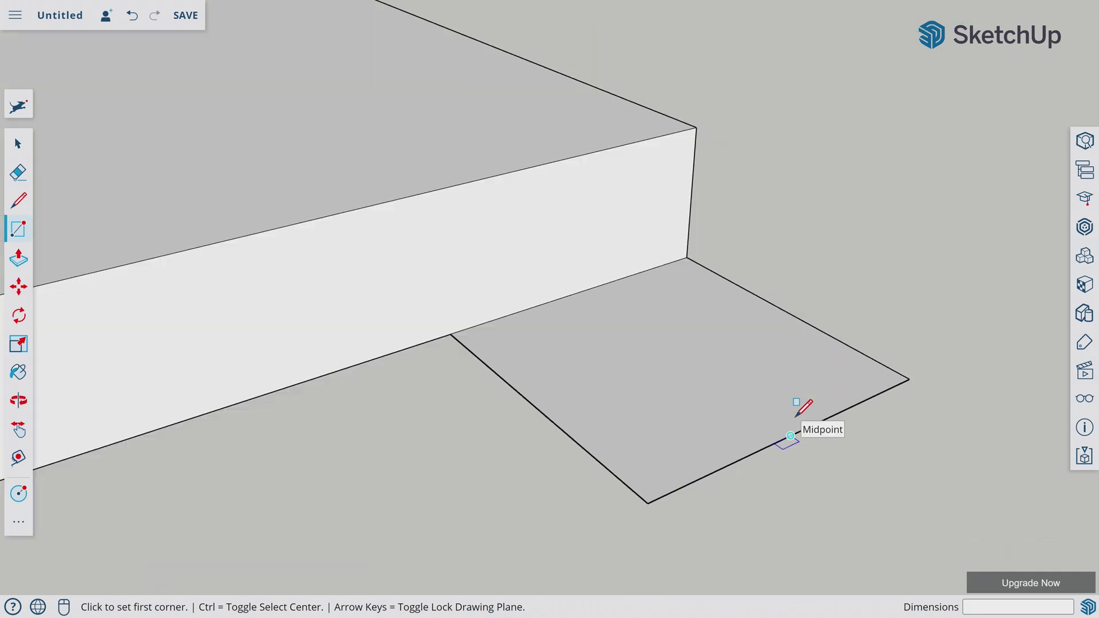
- Draw parallel lines between edge midpoints to split the square into strips
{"action": "key", "text": "l"}
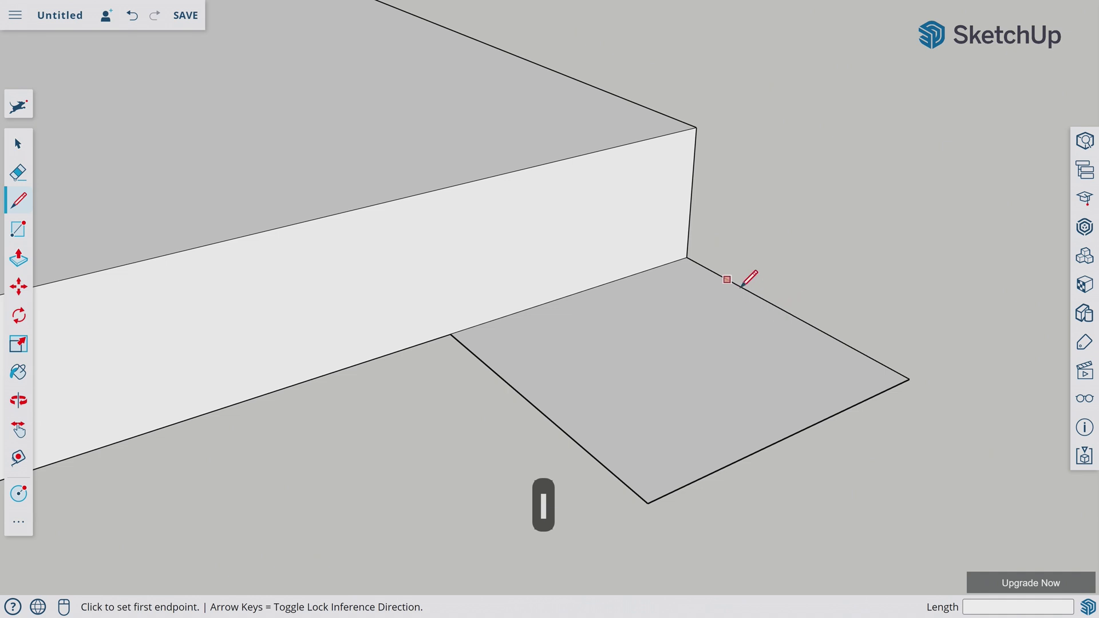
{"action": "left_click", "coordinate": [798, 319]}
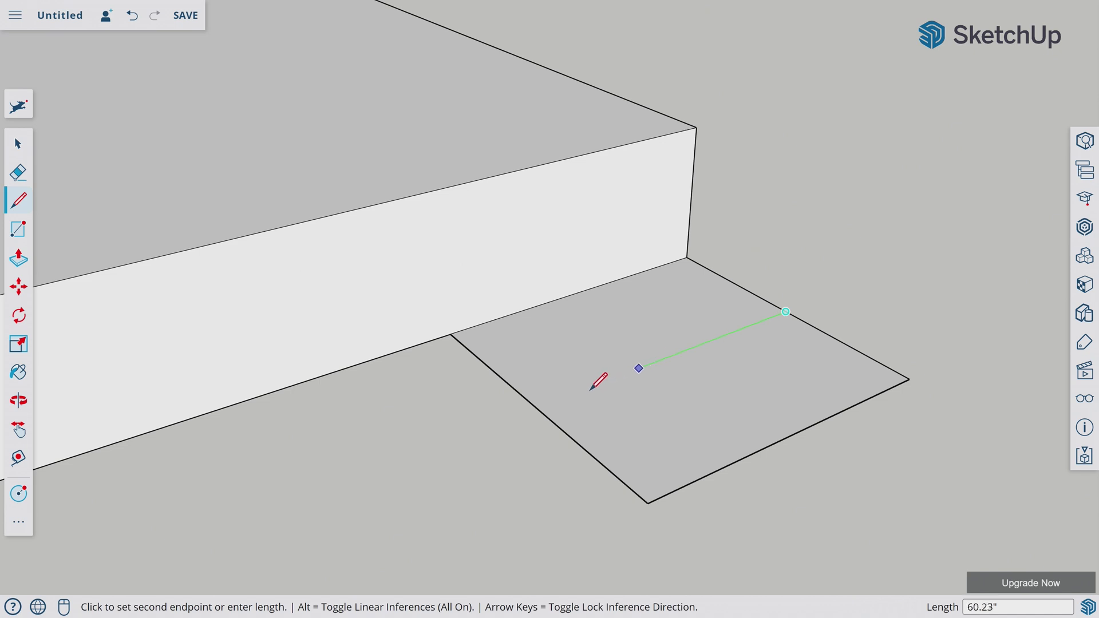
{"action": "left_click", "coordinate": [537, 407]}
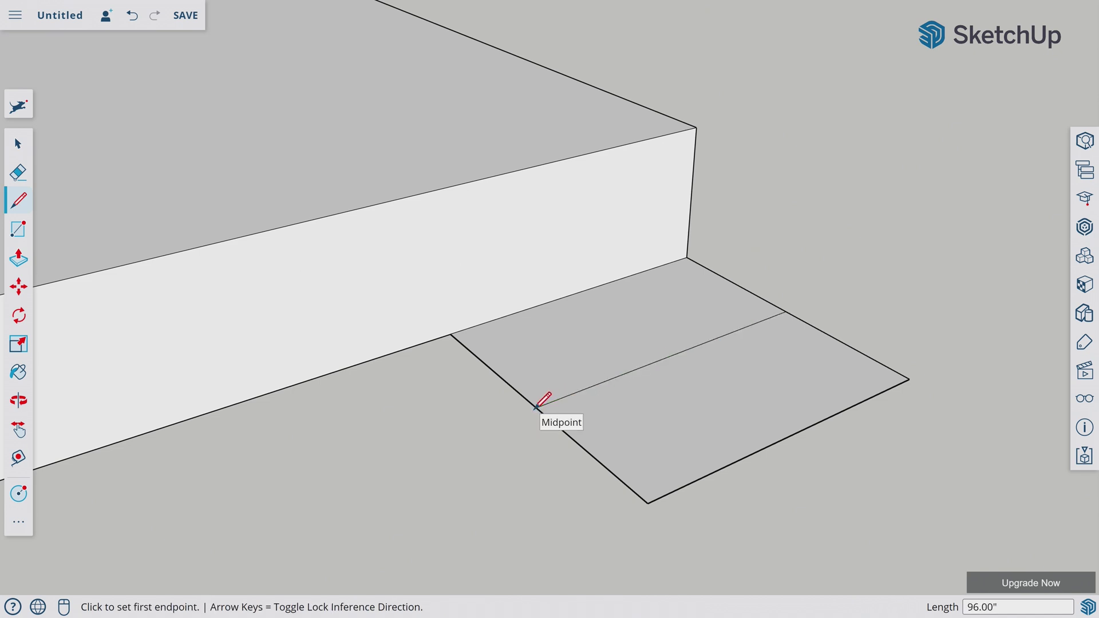
{"action": "left_click", "coordinate": [734, 283]}
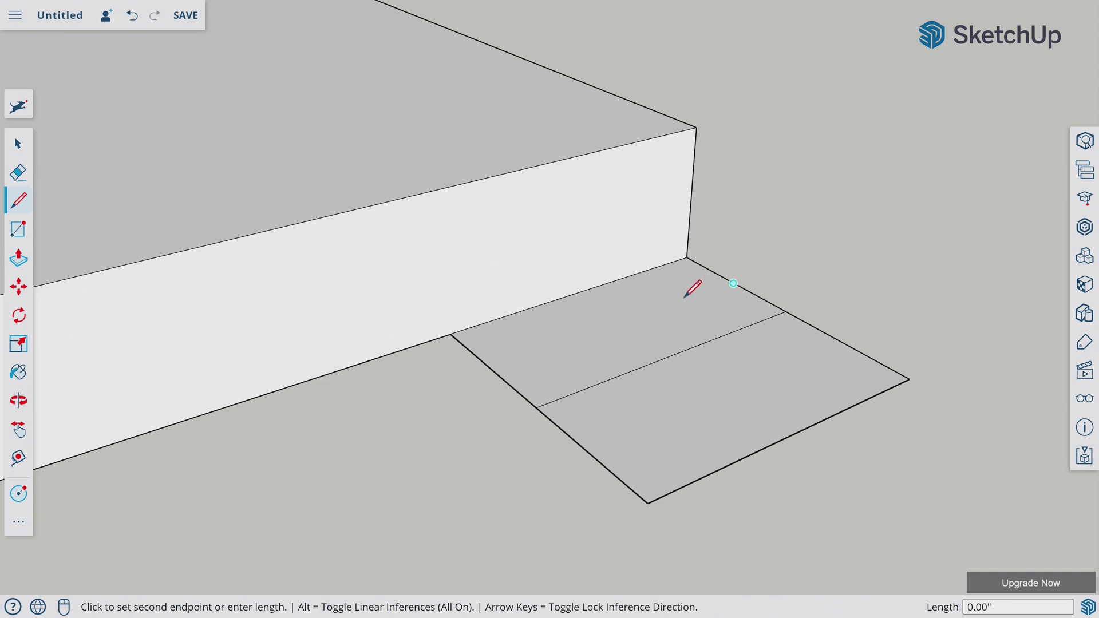
{"action": "left_click", "coordinate": [492, 369]}
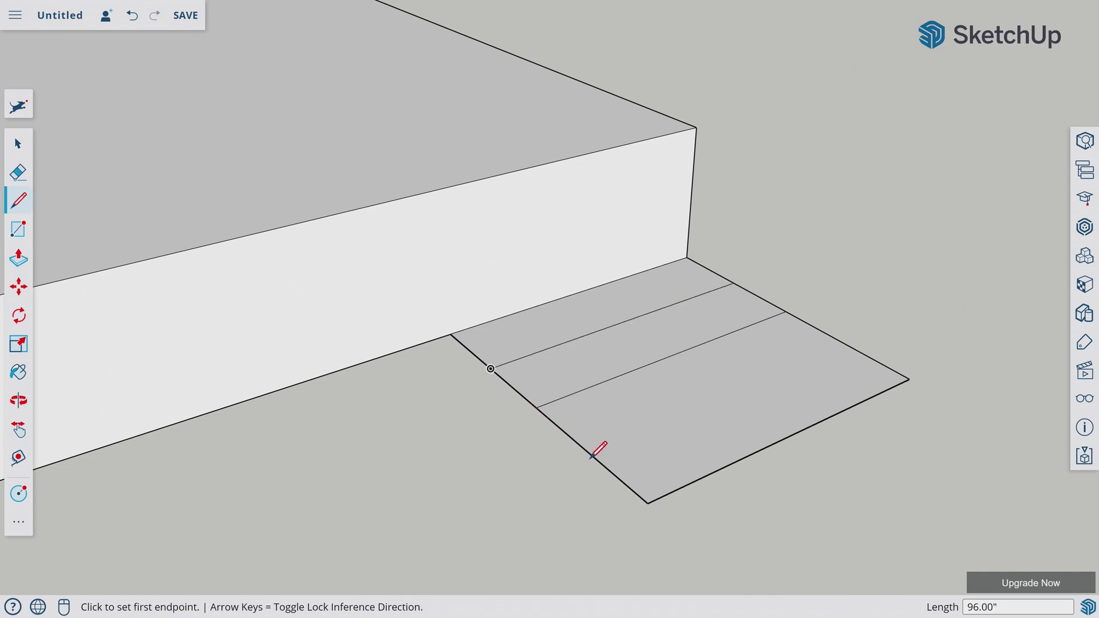
{"action": "left_click", "coordinate": [589, 452]}
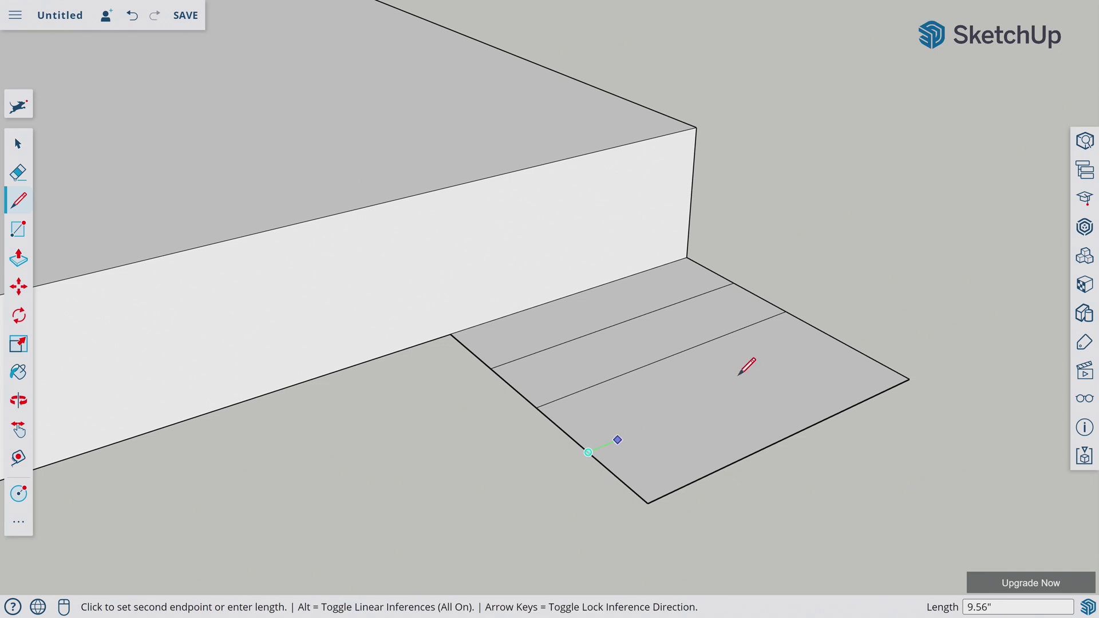
- Finish the third dividing line, then push/pull the strips up 3', 2' and 1' into steps
{"action": "left_click", "coordinate": [843, 344]}
{"action": "key", "text": "p"}
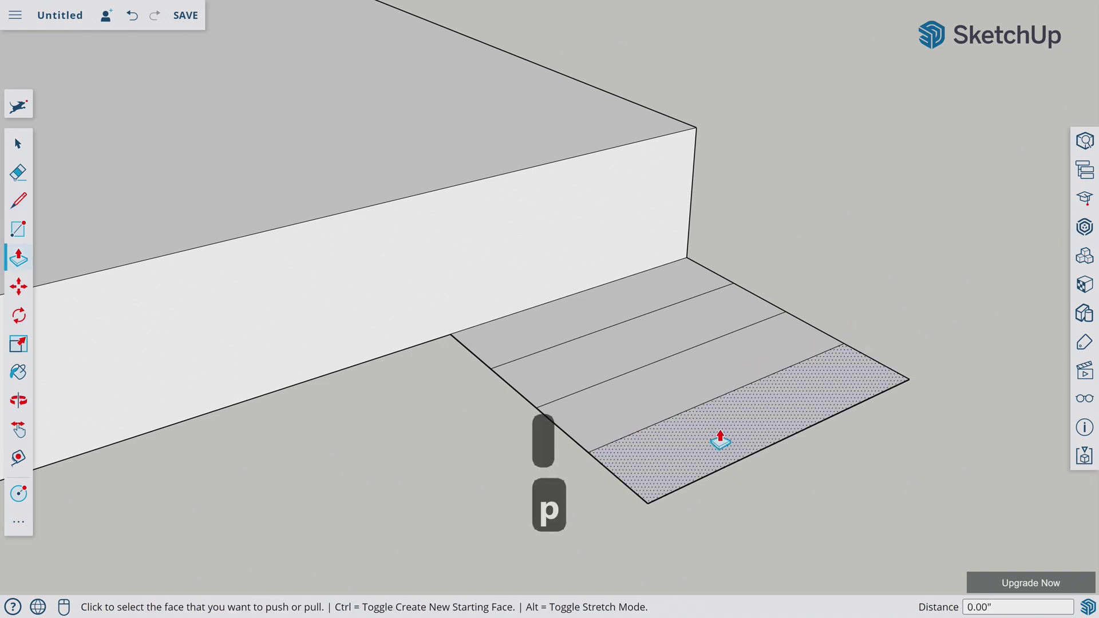
{"action": "left_click", "coordinate": [513, 355]}
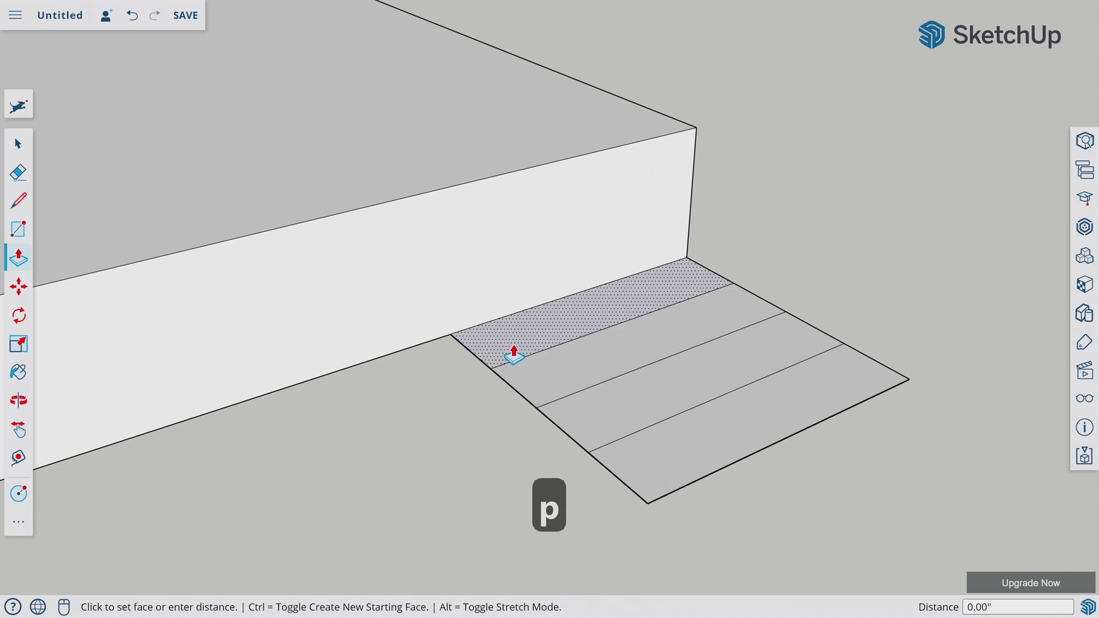
{"action": "type", "text": "3'"}
{"action": "key", "text": "Return"}
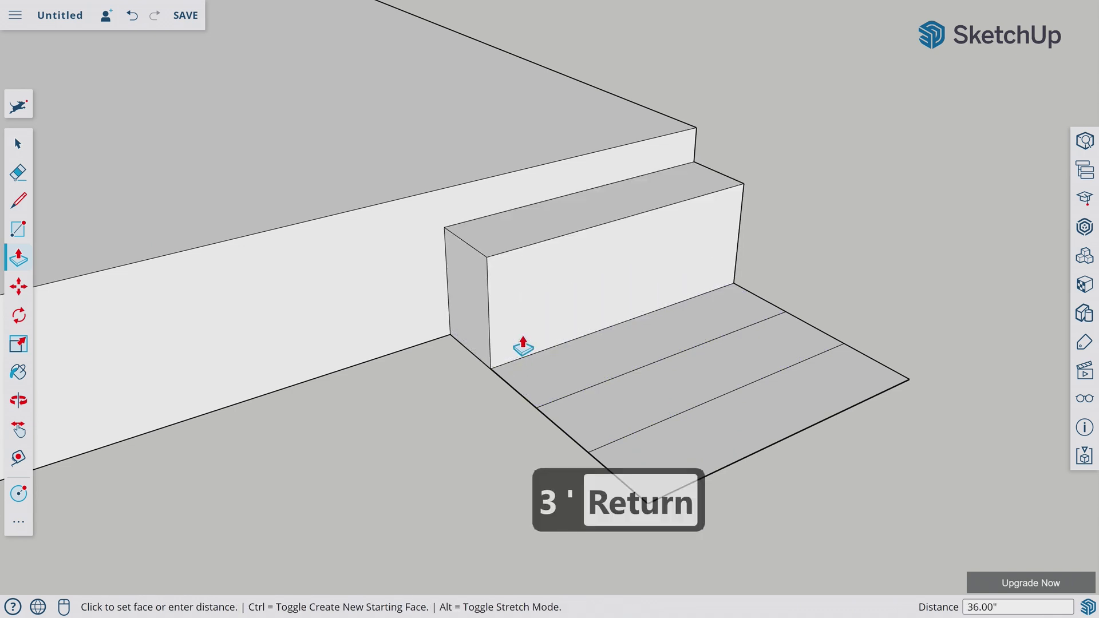
{"action": "left_click", "coordinate": [538, 385]}
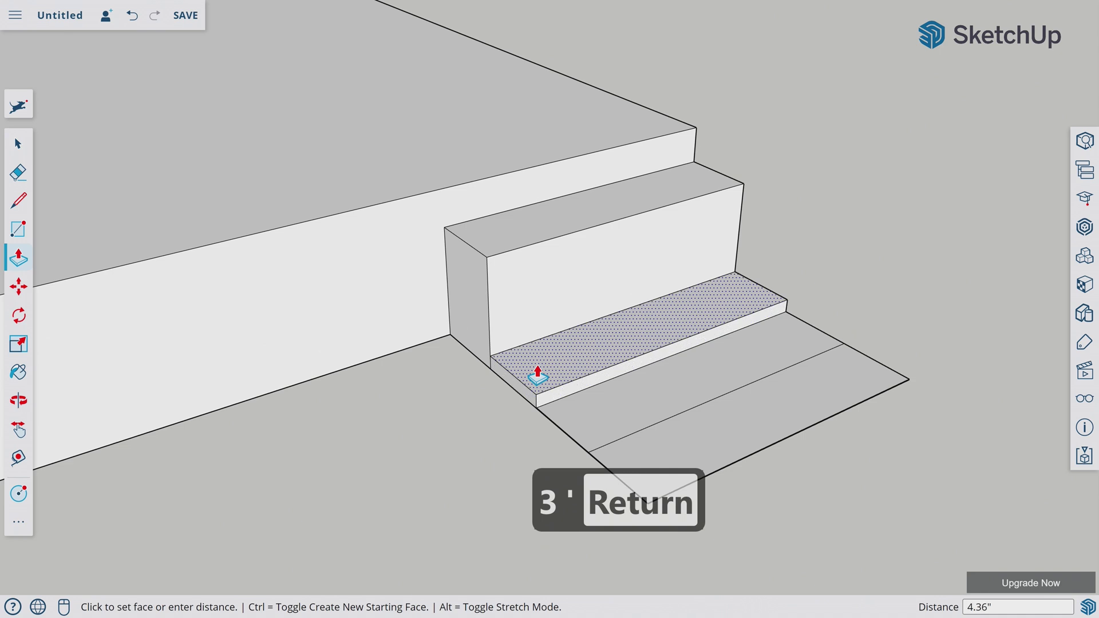
{"action": "type", "text": "2'"}
{"action": "key", "text": "Return"}
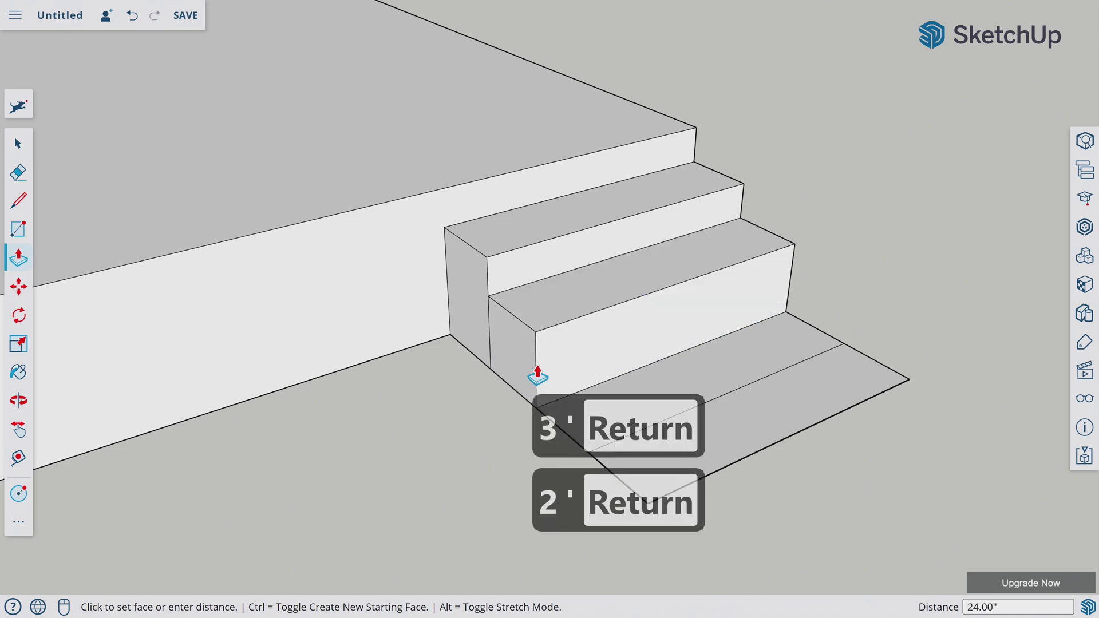
{"action": "left_click", "coordinate": [604, 402]}
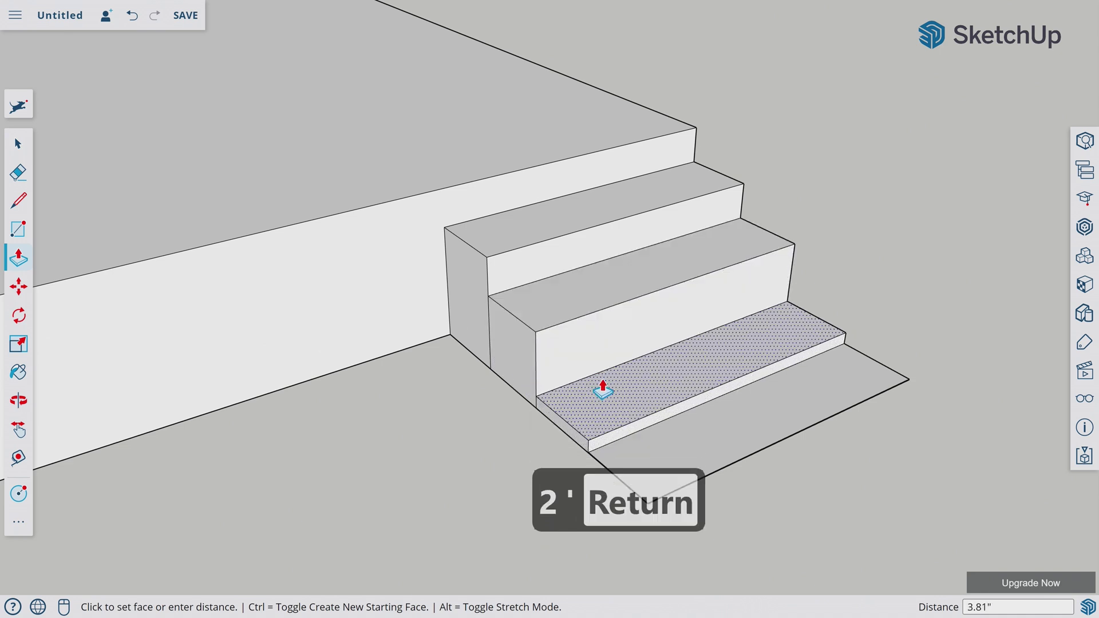
{"action": "type", "text": "1'"}
{"action": "key", "text": "Return"}
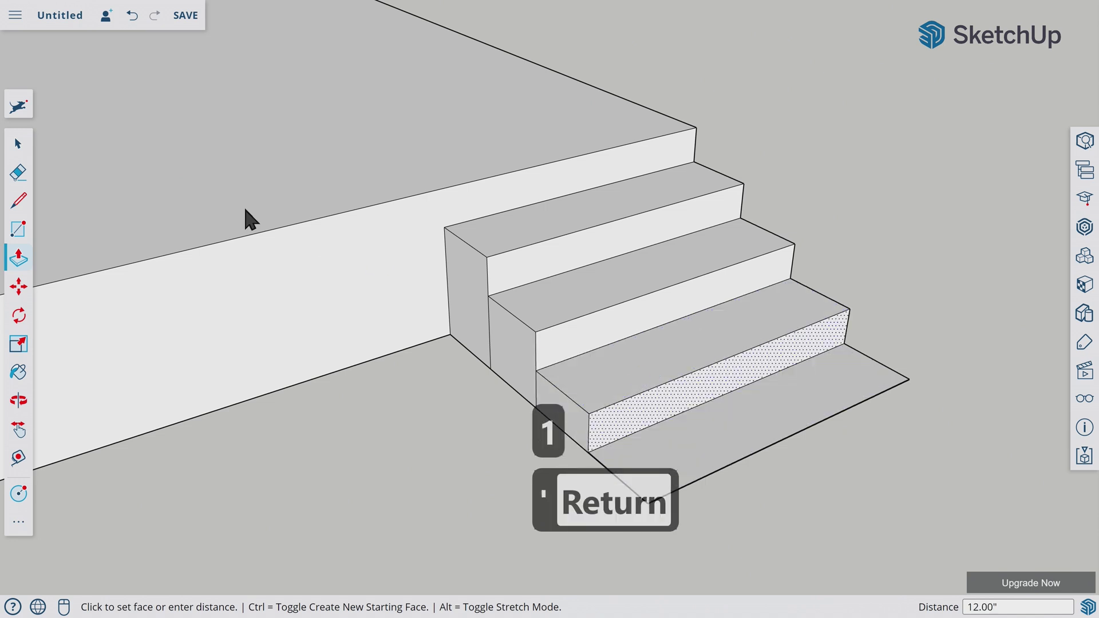
- Make all the stair geometry a component named 'stairs', then zoom out
{"action": "key", "text": "space"}
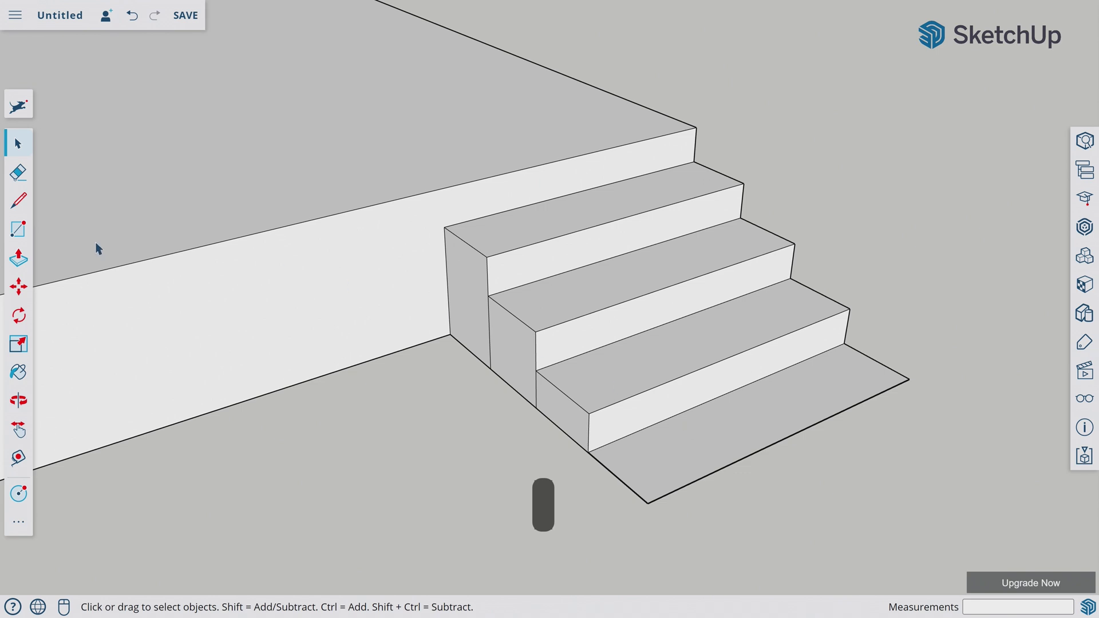
{"action": "triple_click", "coordinate": [688, 440]}
{"action": "key", "text": "g"}
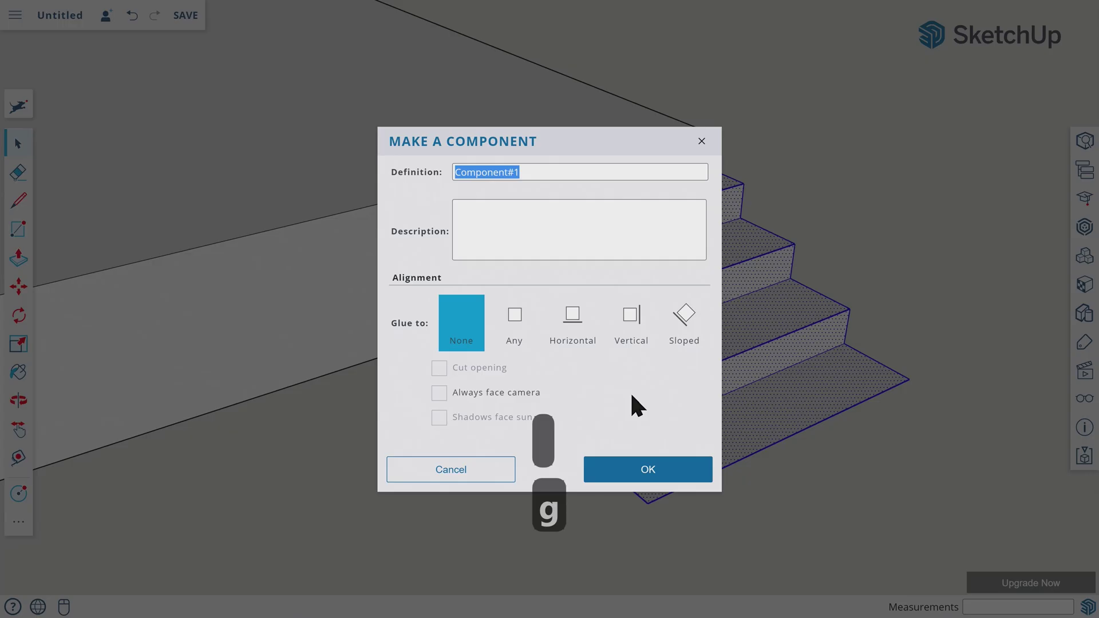
{"action": "type", "text": "stairs"}
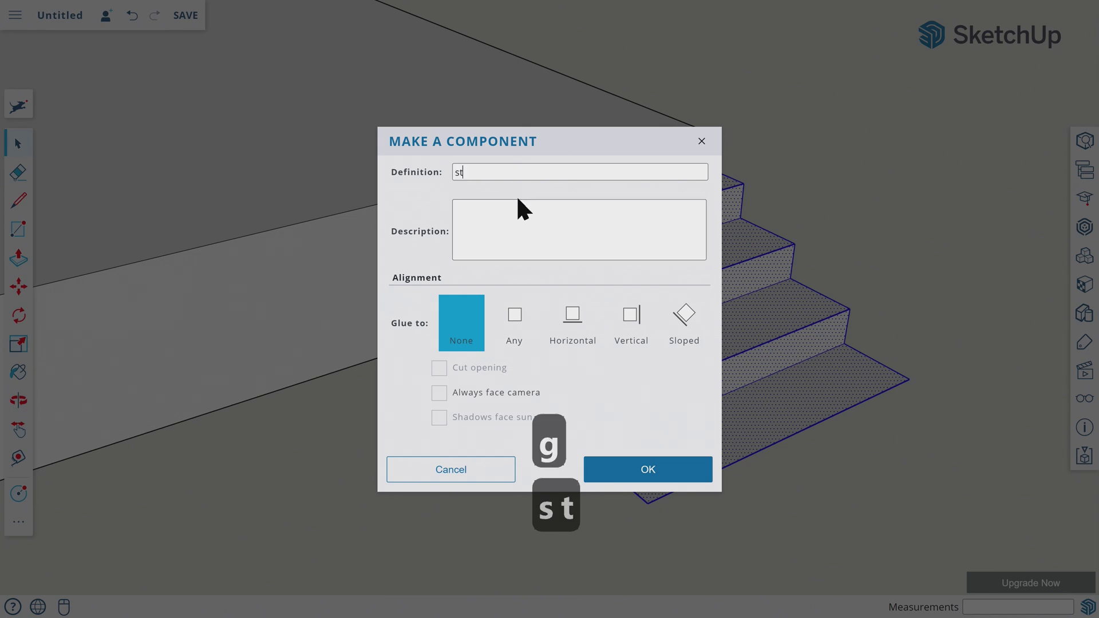
{"action": "key", "text": "Return"}
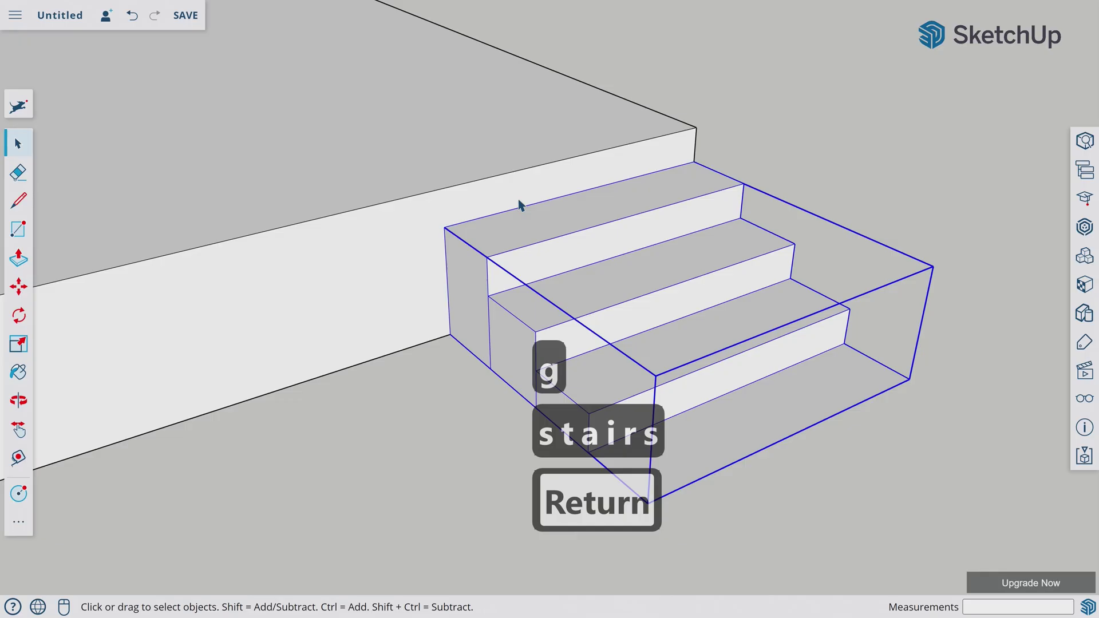
{"action": "scroll", "coordinate": [633, 384], "scroll_direction": "down", "scroll_amount": 3}
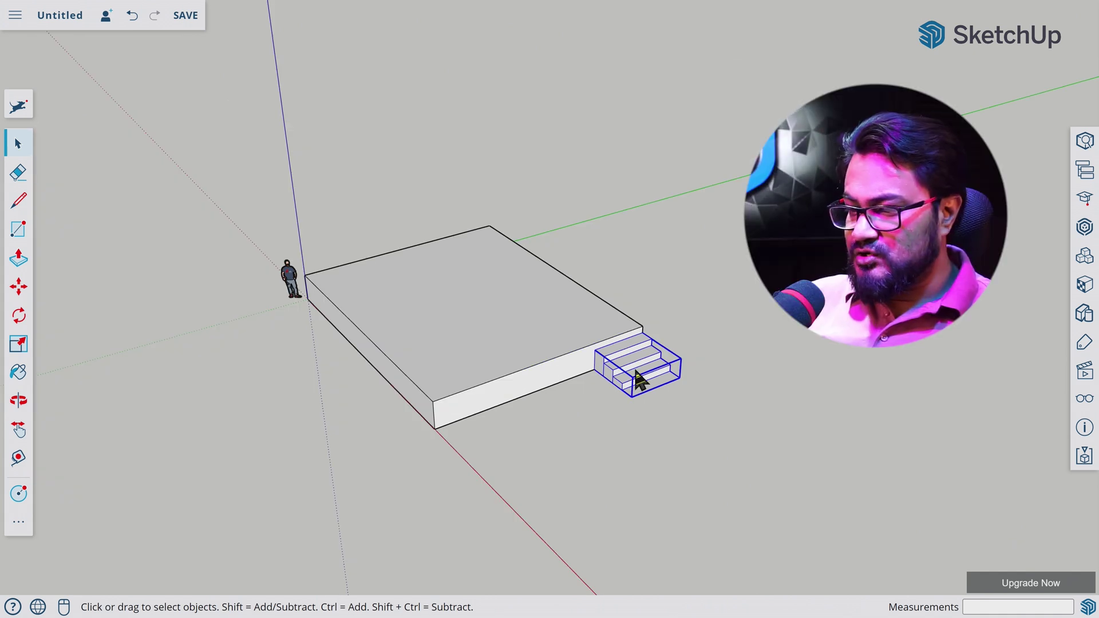
- Copy the stairs component and paste it on the ground beside the base's other side
{"action": "key", "text": "ctrl+c"}
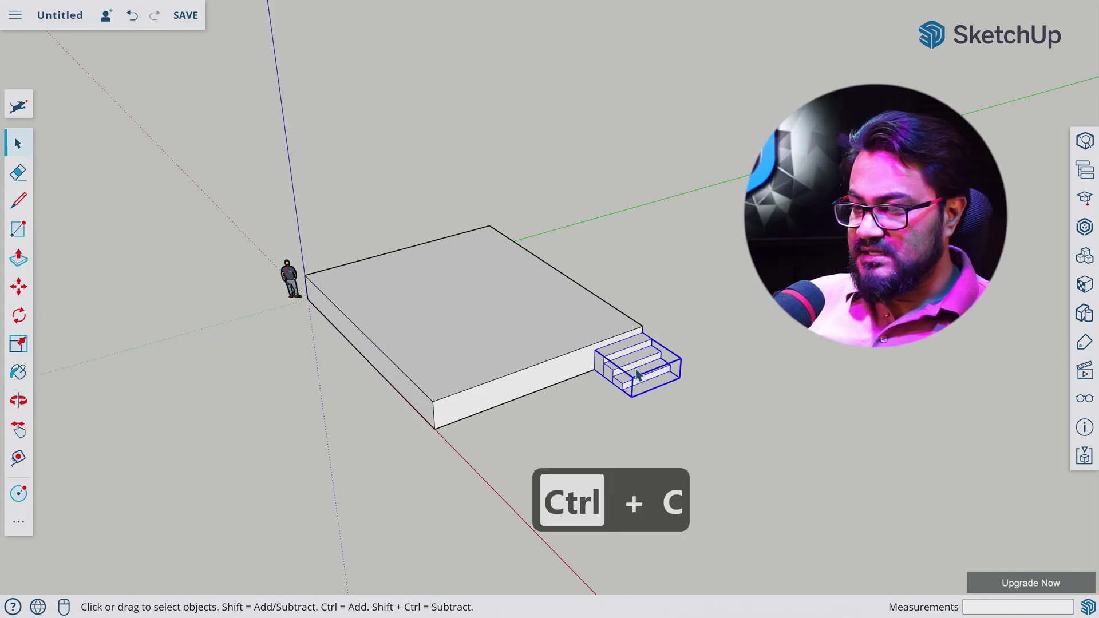
{"action": "key", "text": "o"}
{"action": "left_click_drag", "start_coordinate": [432, 356], "coordinate": [528, 421]}
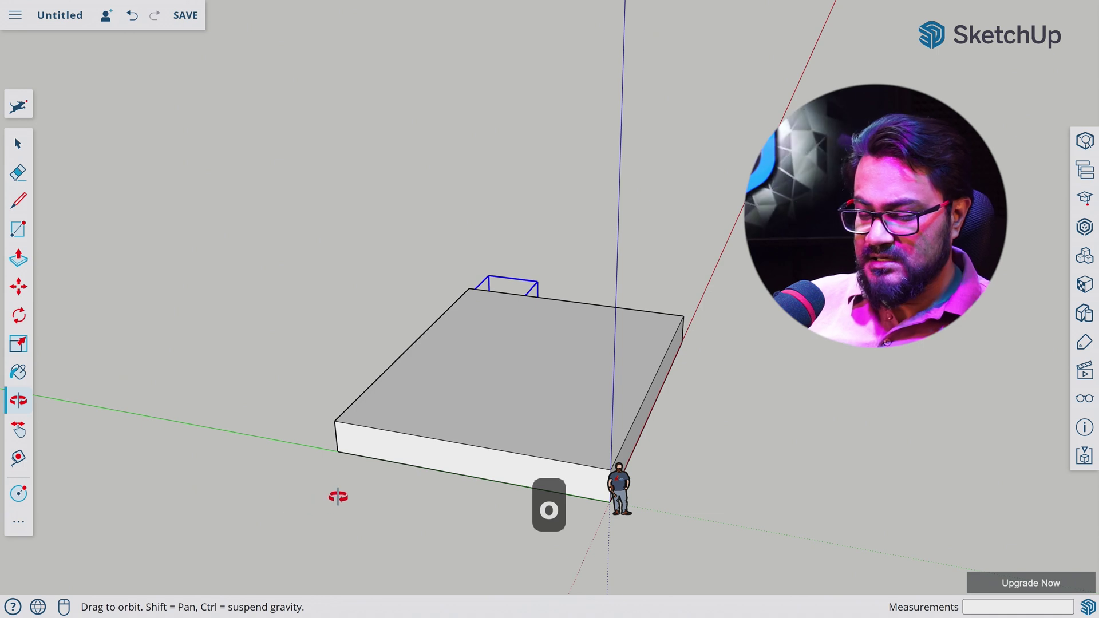
{"action": "key", "text": "h"}
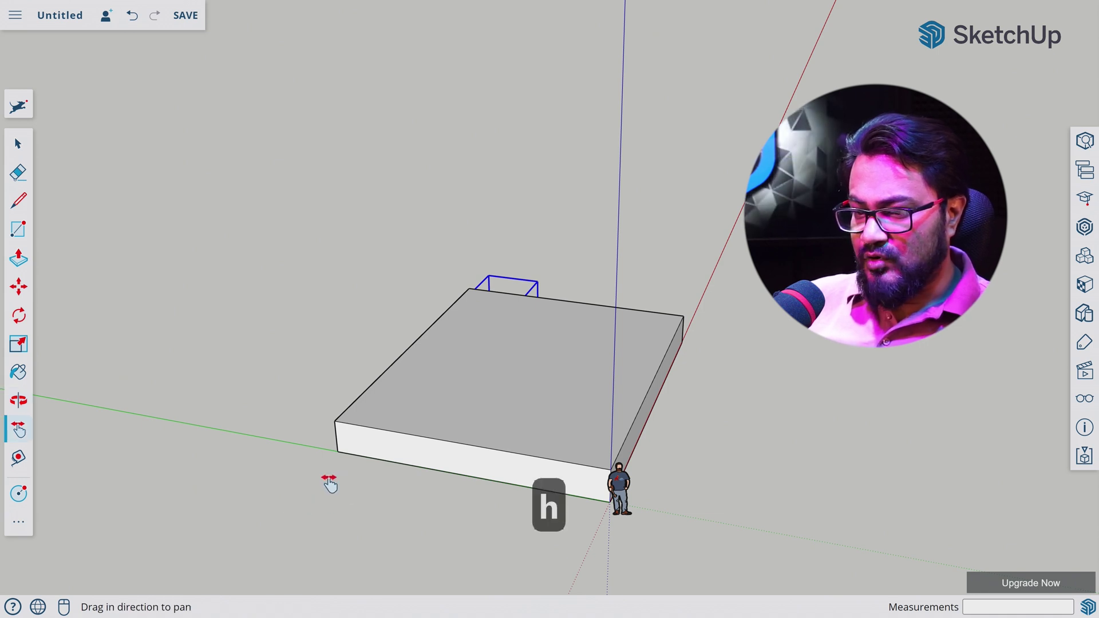
{"action": "left_click_drag", "start_coordinate": [330, 484], "coordinate": [399, 375]}
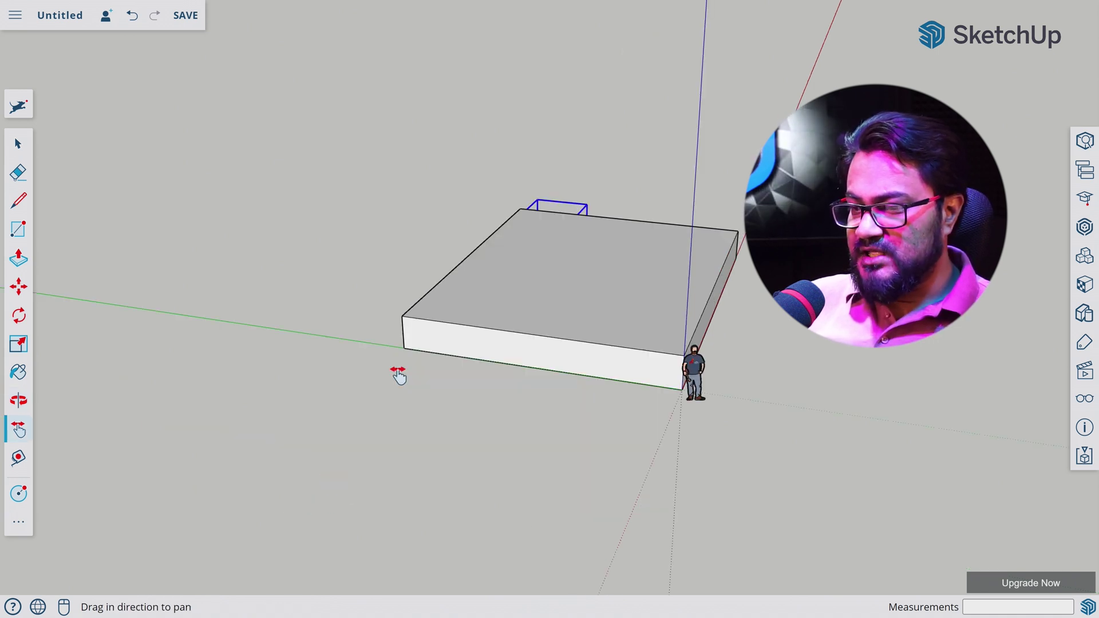
{"action": "key", "text": "space"}
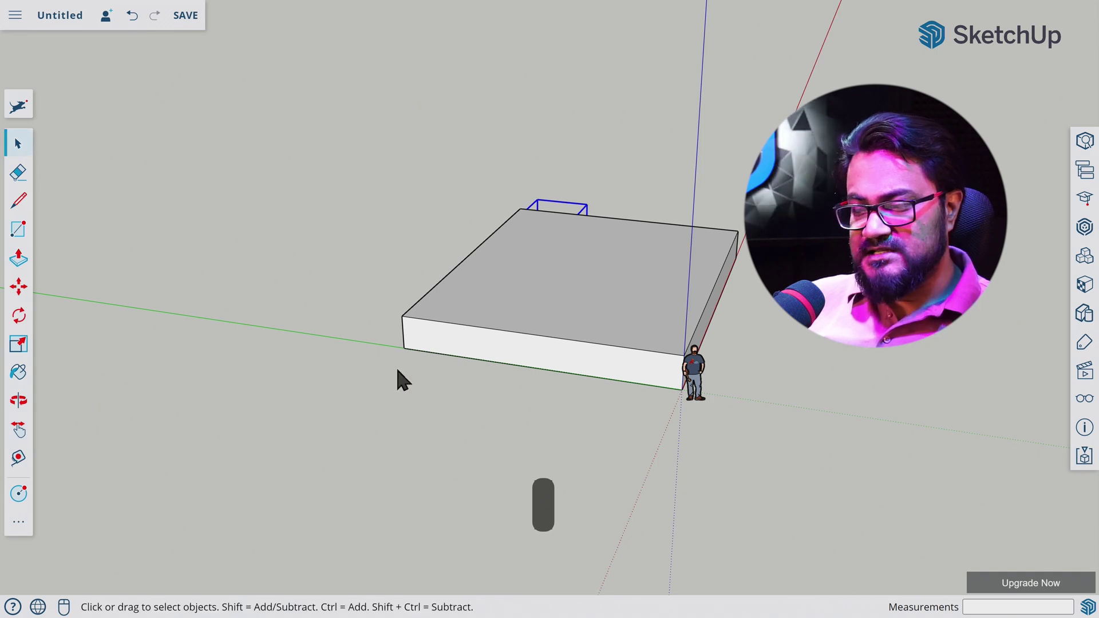
{"action": "key", "text": "ctrl+v"}
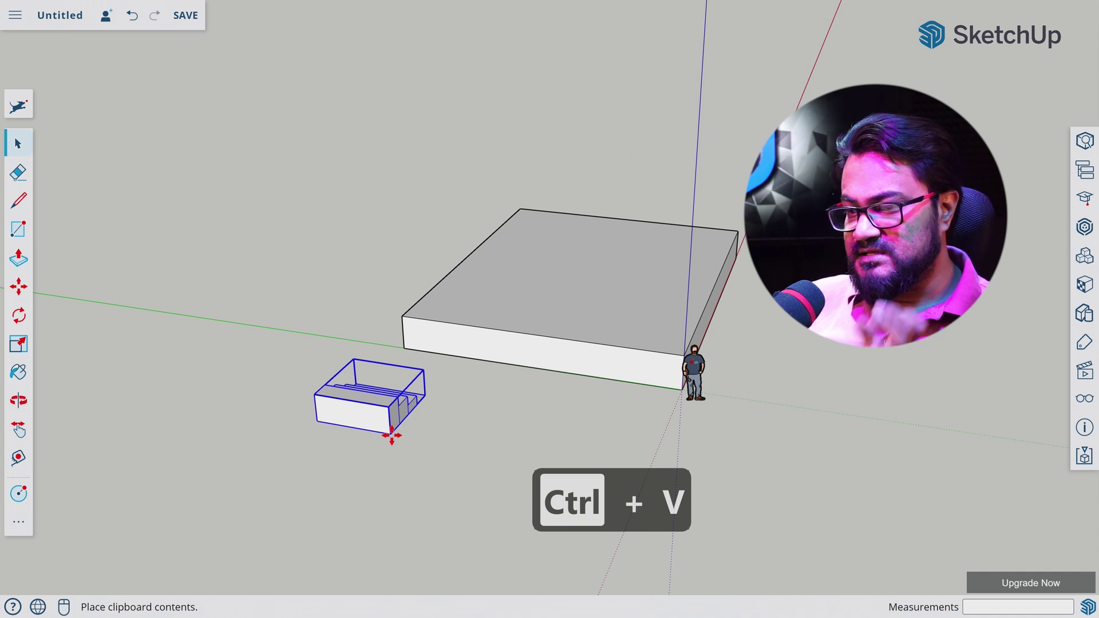
{"action": "left_click", "coordinate": [392, 435]}
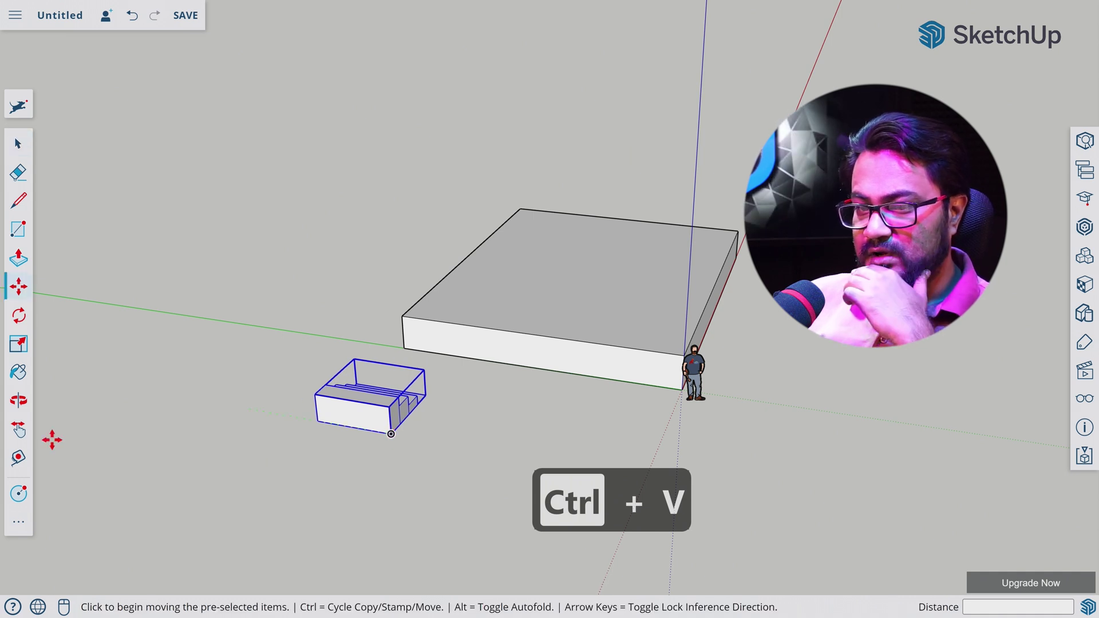
- Rotate the pasted stairs 180° about its edge
{"action": "left_click", "coordinate": [20, 322]}
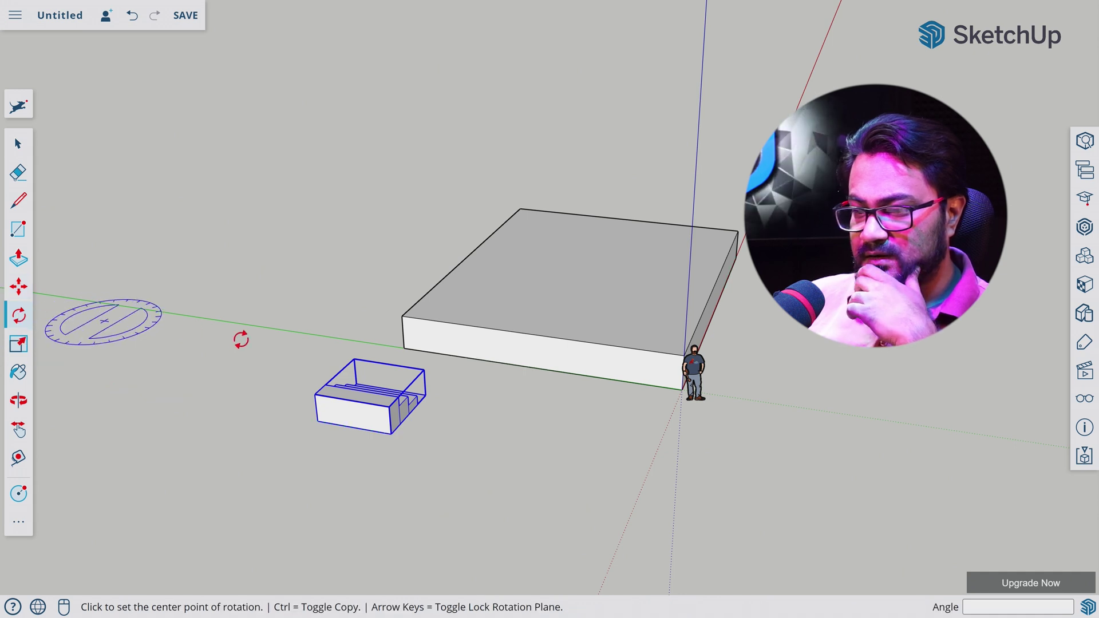
{"action": "left_click", "coordinate": [314, 394]}
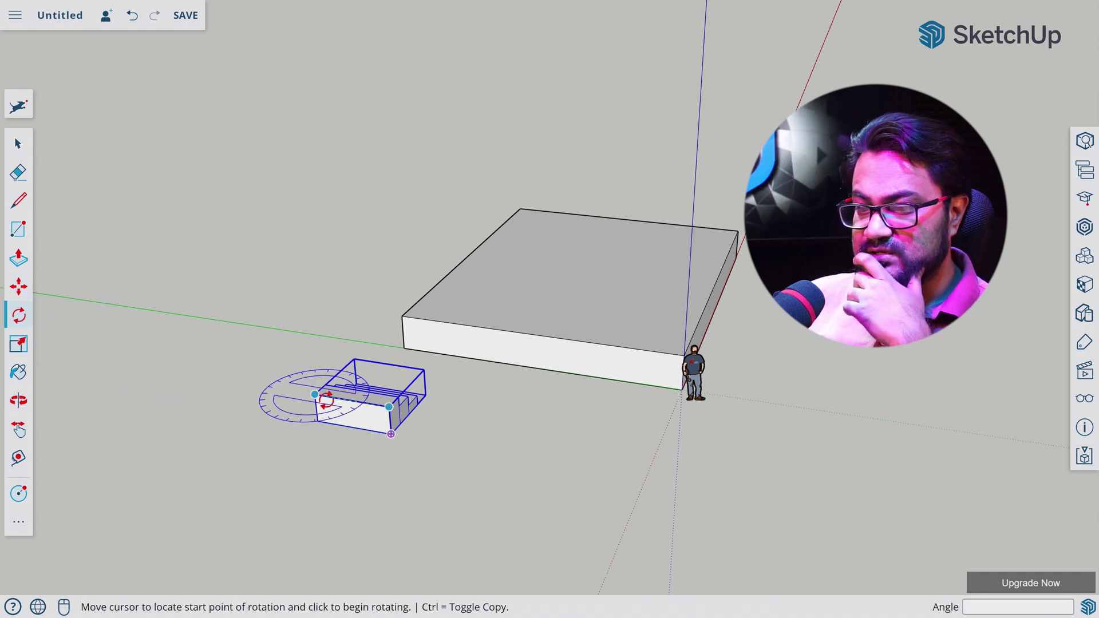
{"action": "left_click", "coordinate": [389, 408]}
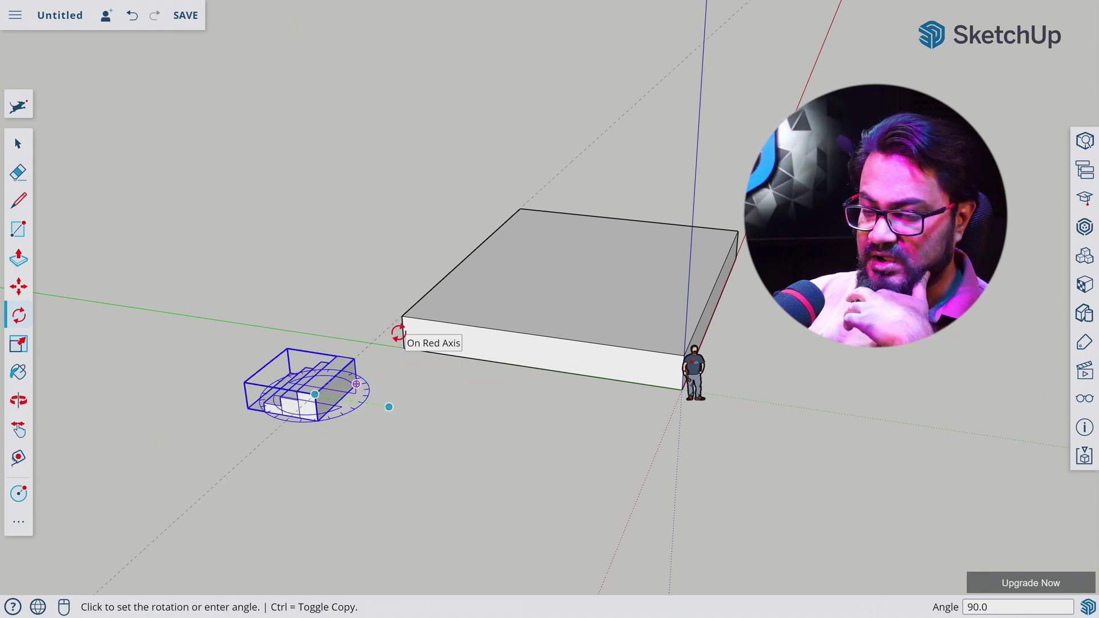
{"action": "type", "text": "180"}
{"action": "key", "text": "Return"}
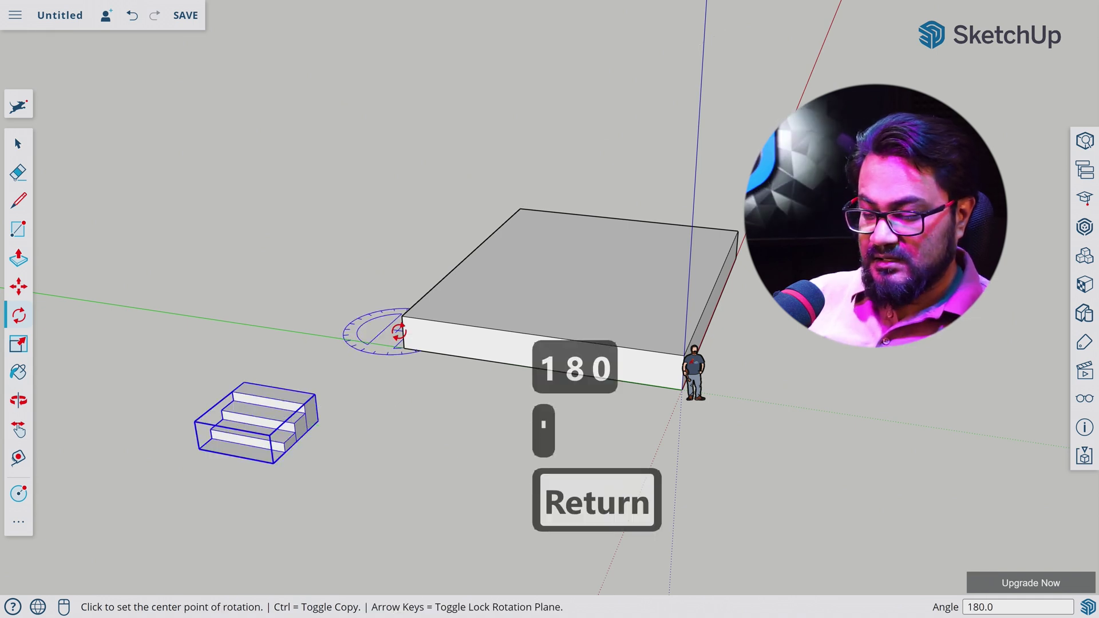
{"action": "key", "text": "o"}
{"action": "left_click_drag", "start_coordinate": [311, 338], "coordinate": [775, 462]}
{"action": "scroll", "coordinate": [744, 473], "scroll_direction": "up", "scroll_amount": 3}
- Move the rotated stairs copy by its origin against the stage base's far side
{"action": "key", "text": "m"}
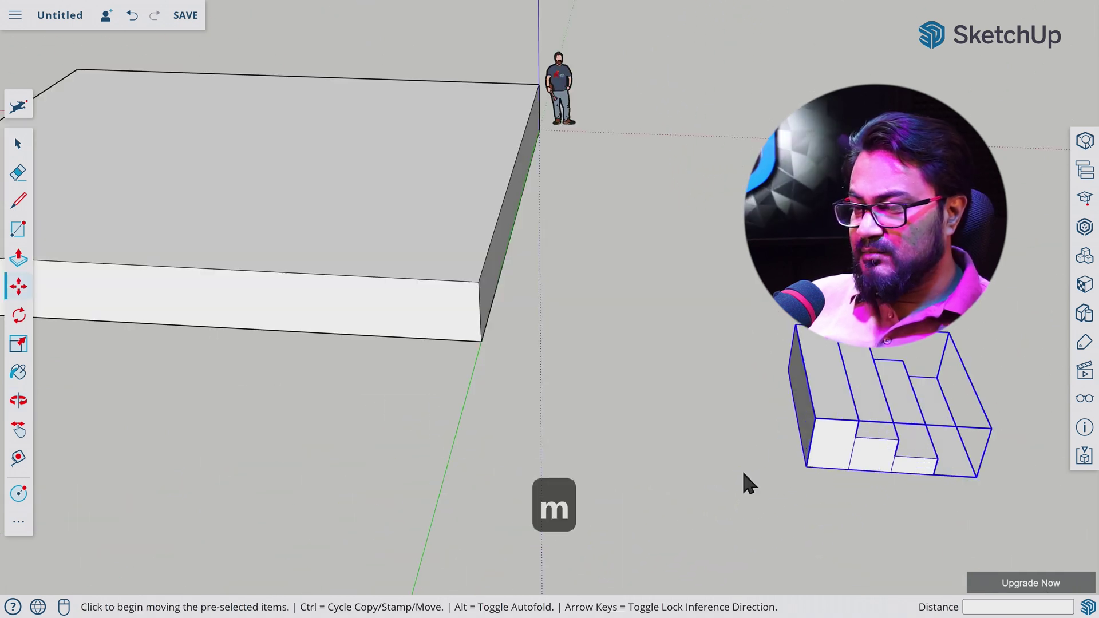
{"action": "left_click", "coordinate": [807, 466]}
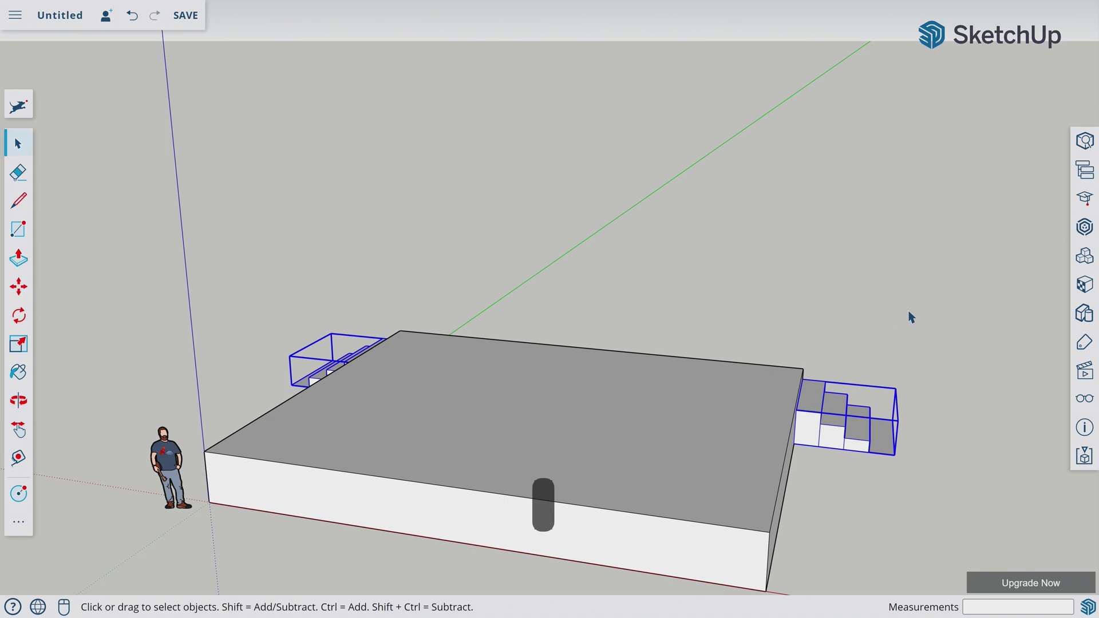
{"action": "double_click", "coordinate": [842, 435]}
{"action": "key", "text": "p"}
{"action": "left_click", "coordinate": [836, 412]}
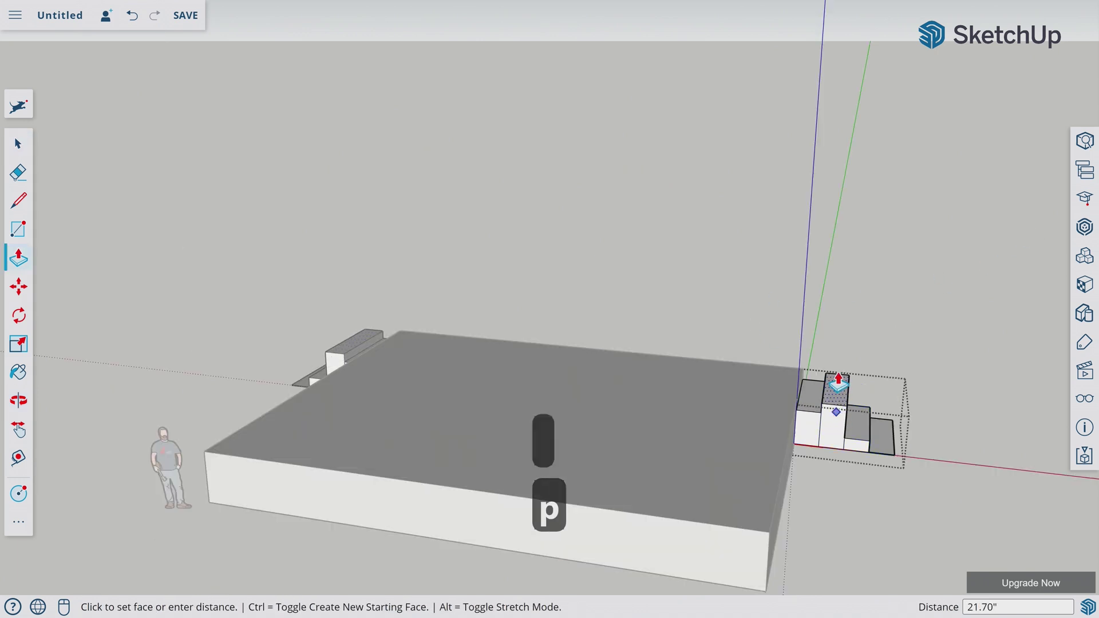
{"action": "left_click", "coordinate": [831, 280]}
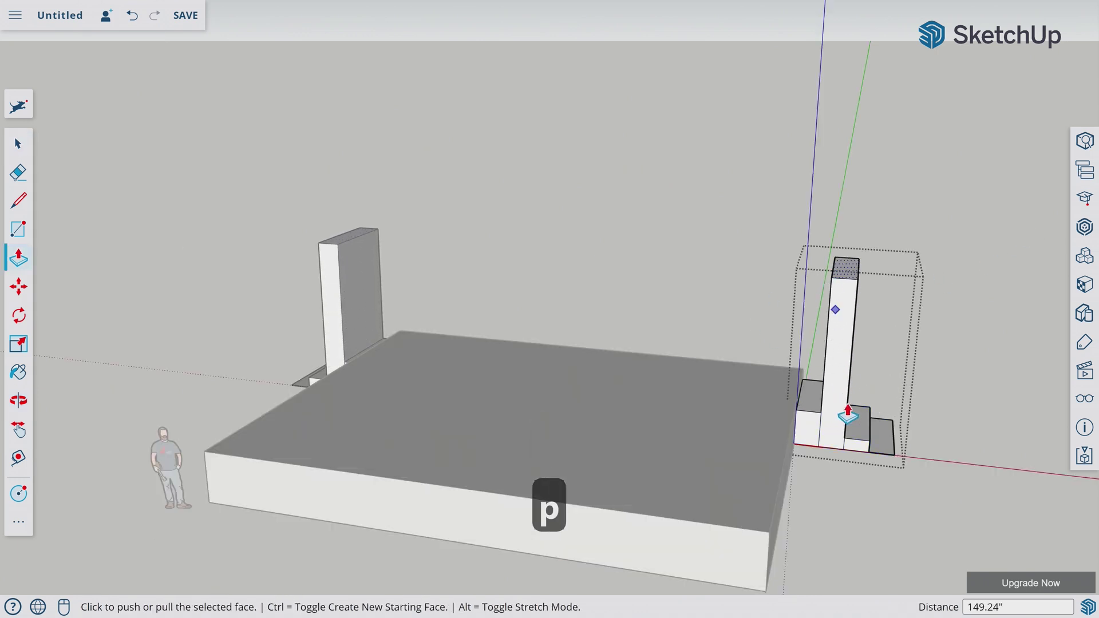
{"action": "left_click", "coordinate": [859, 428]}
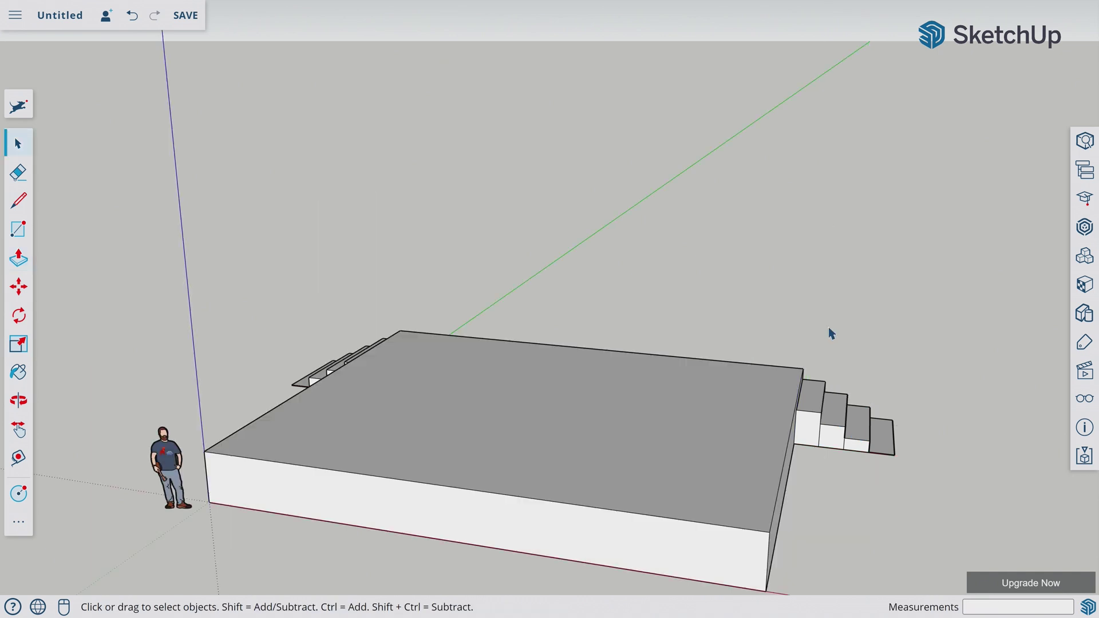
{"action": "left_click", "coordinate": [839, 422]}
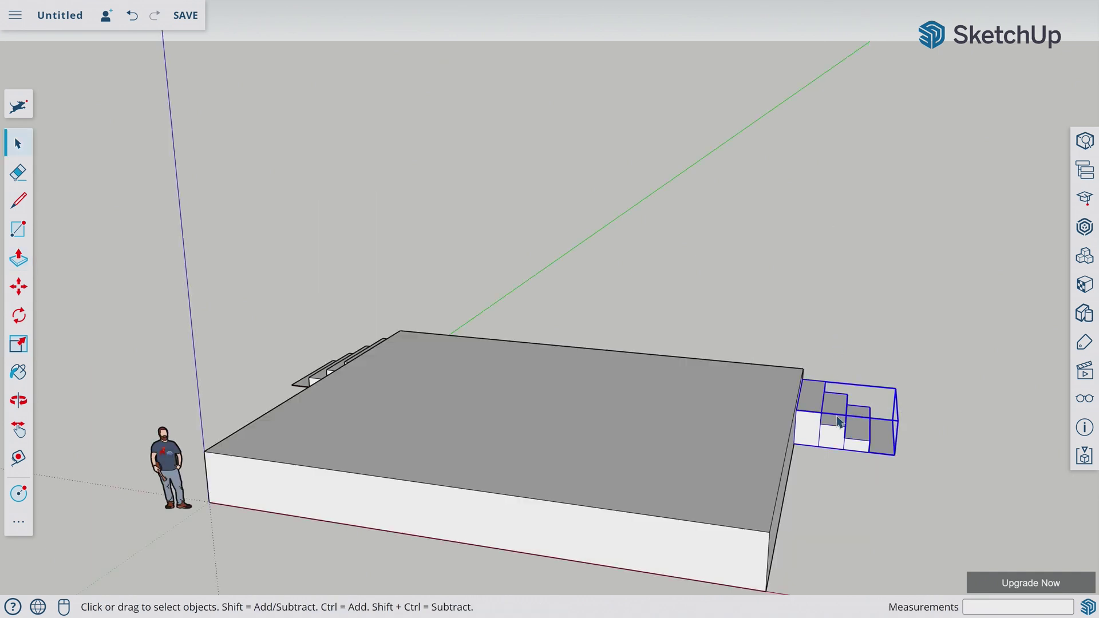
{"action": "right_click", "coordinate": [836, 412]}
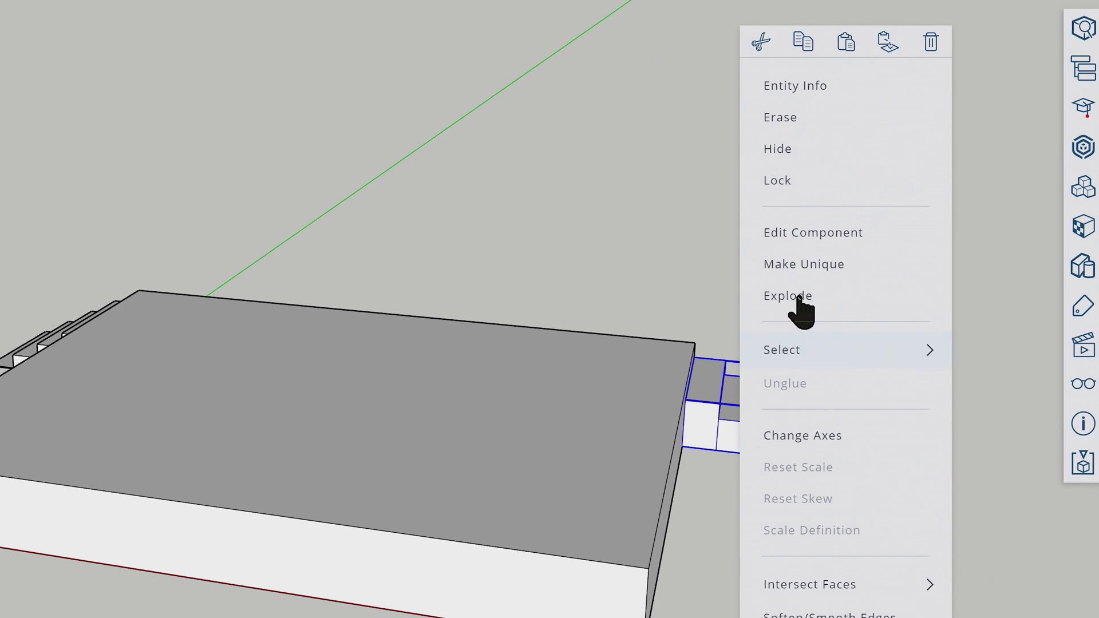
{"action": "left_click", "coordinate": [823, 268]}
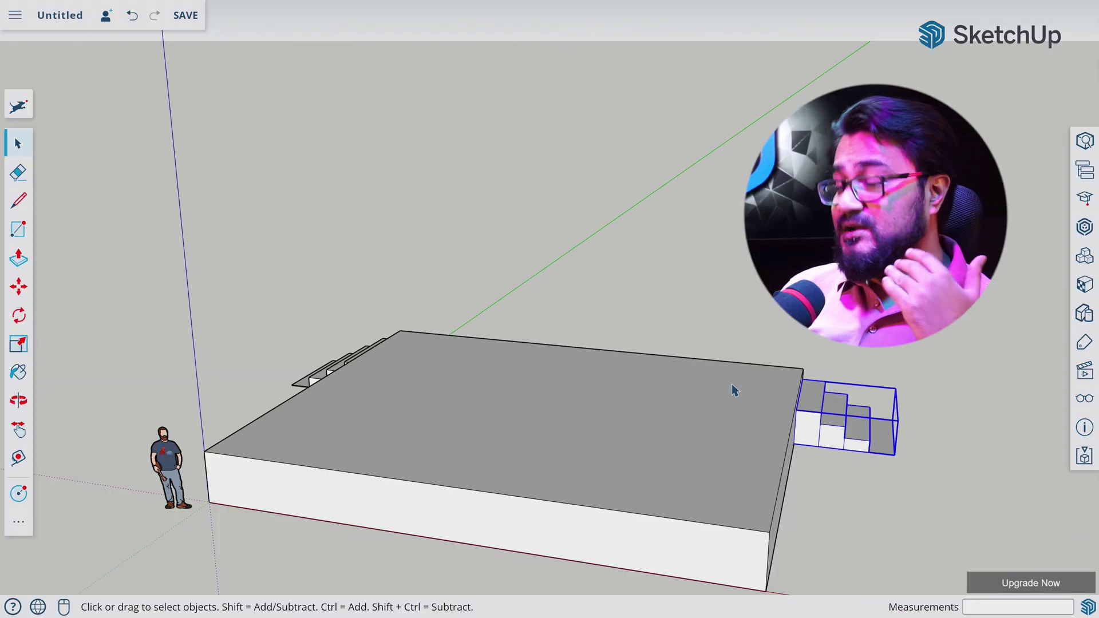